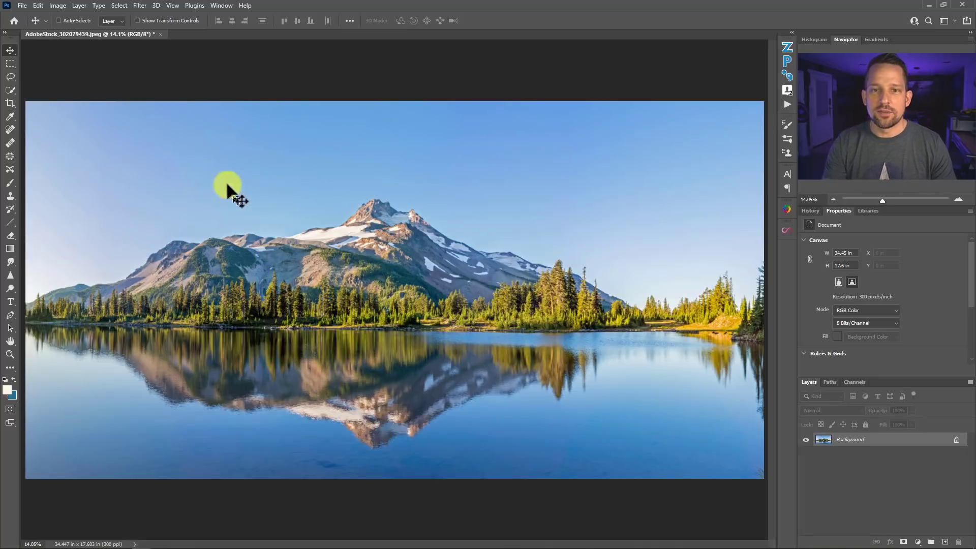
- Replace the plain sky with a cloudy My Skies preset at Lighting Adjustment 41
{"action": "left_click", "coordinate": [38, 6]}
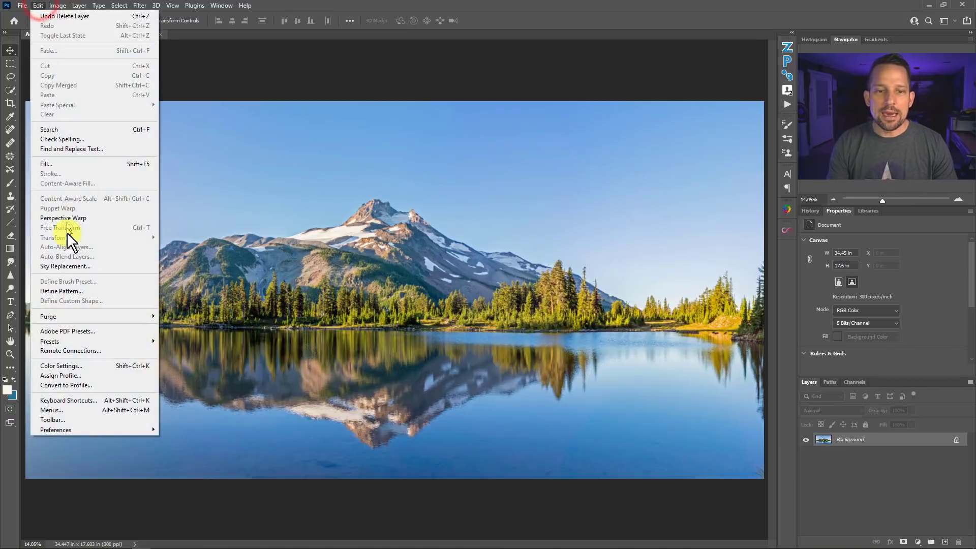
{"action": "left_click", "coordinate": [66, 267]}
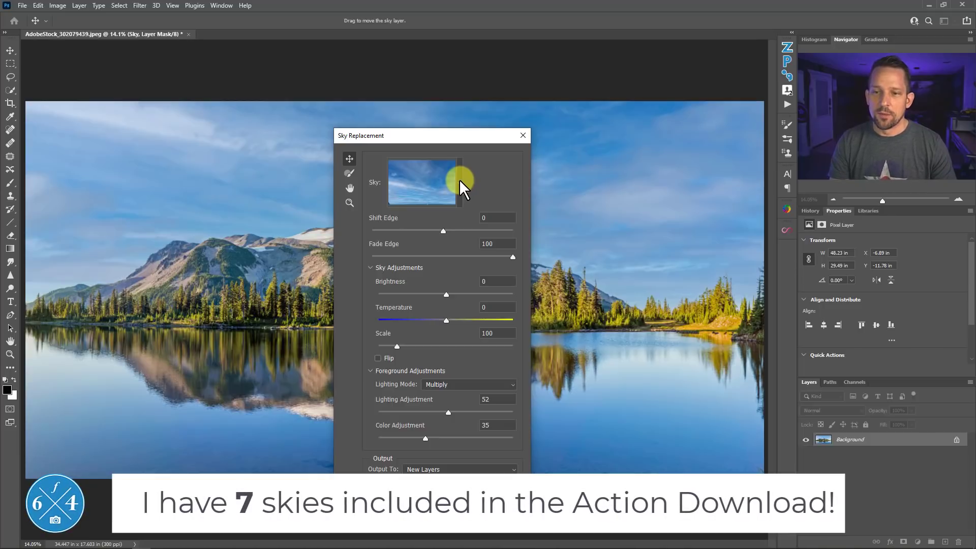
{"action": "left_click", "coordinate": [459, 181]}
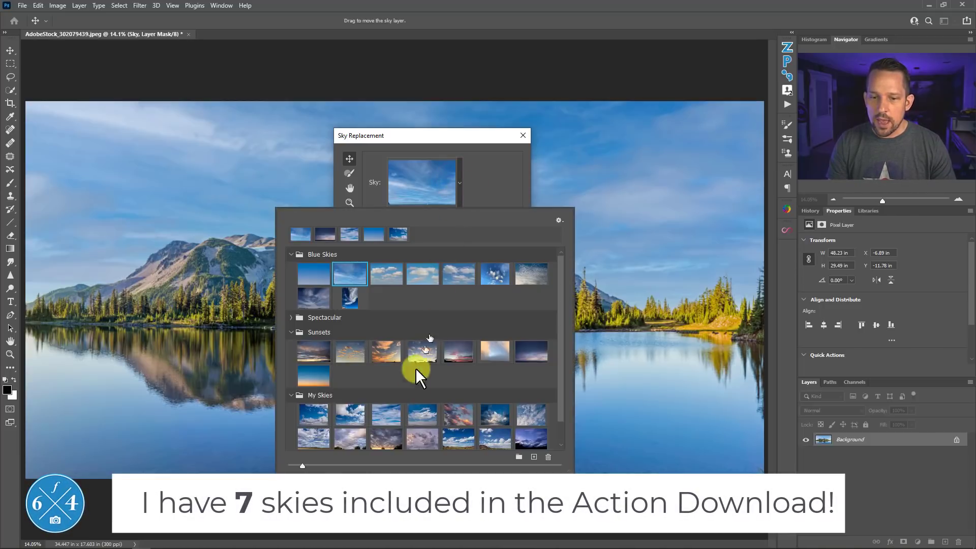
{"action": "left_click", "coordinate": [385, 416]}
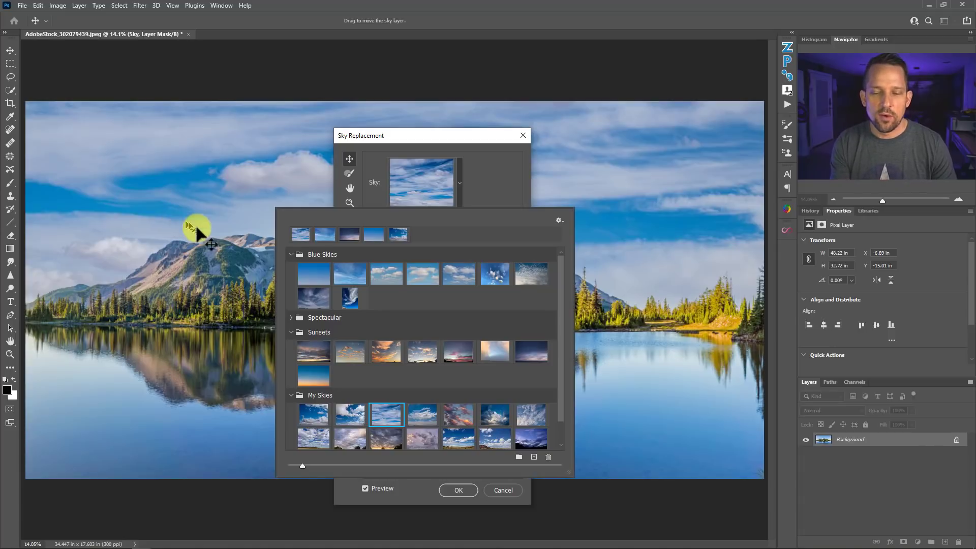
{"action": "left_click", "coordinate": [487, 173]}
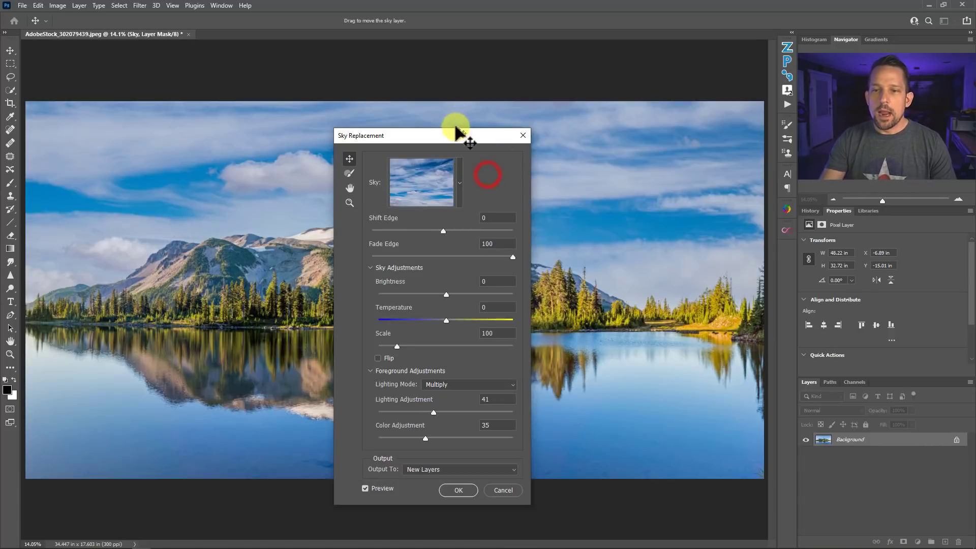
{"action": "left_click_drag", "start_coordinate": [456, 137], "coordinate": [646, 106]}
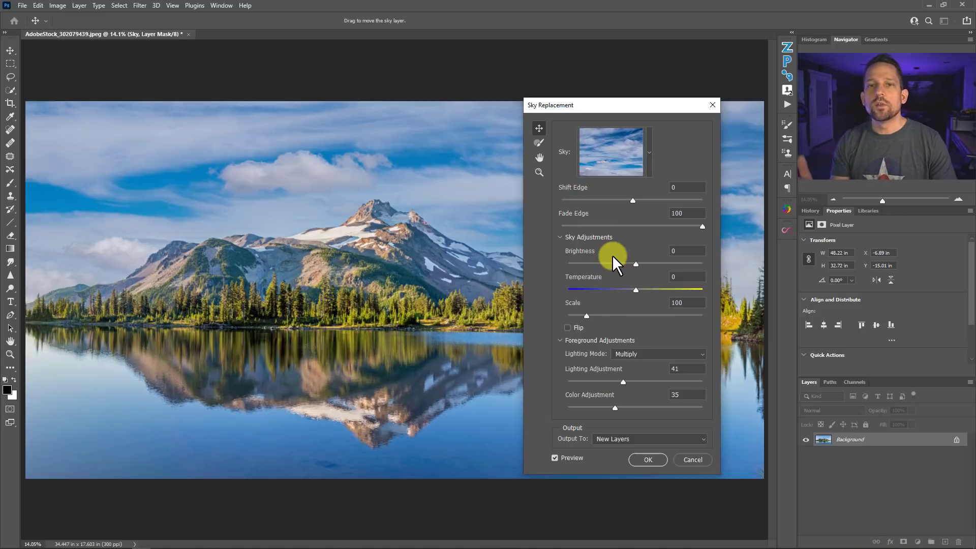
{"action": "left_click", "coordinate": [639, 461]}
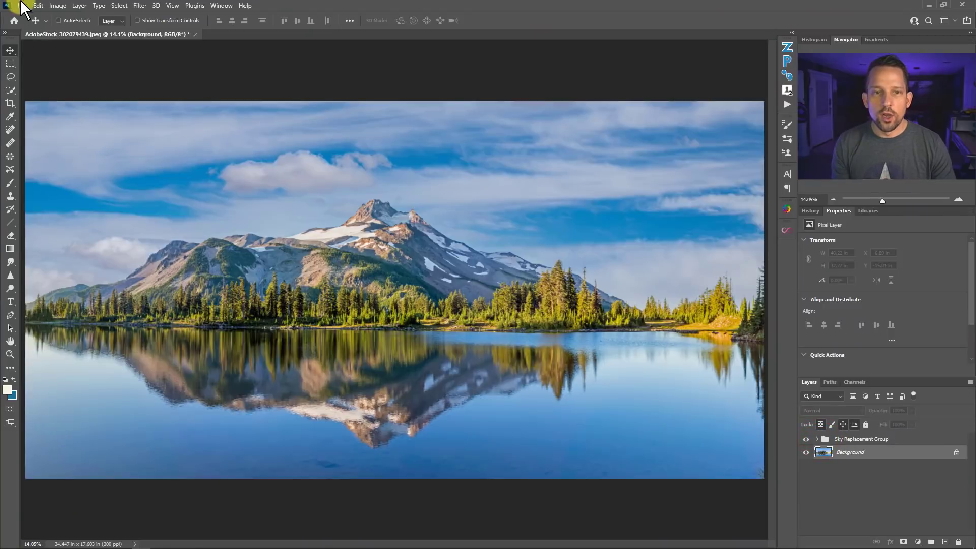
- Unlock the Background layer so it becomes Layer 0
{"action": "left_click", "coordinate": [58, 6]}
{"action": "mouse_move", "coordinate": [90, 100]}
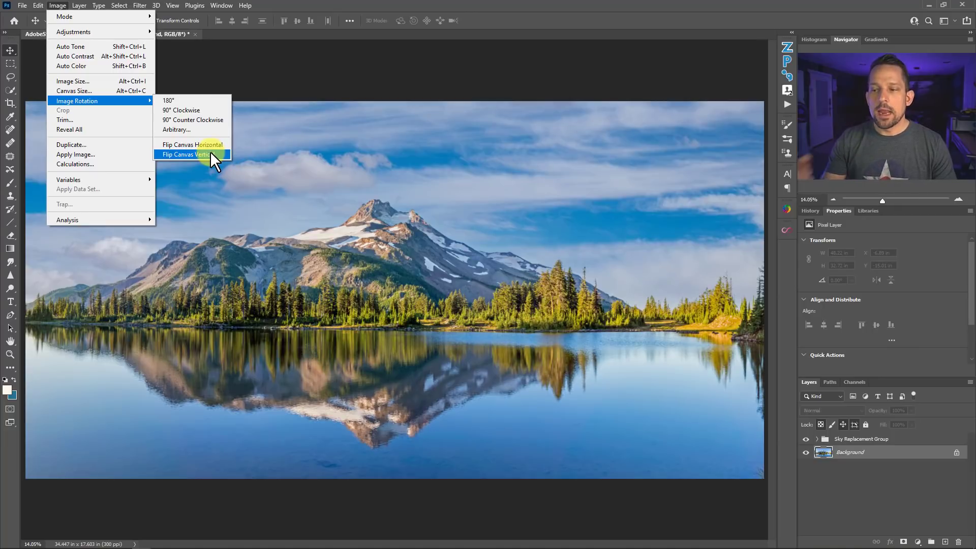
{"action": "left_click", "coordinate": [348, 46]}
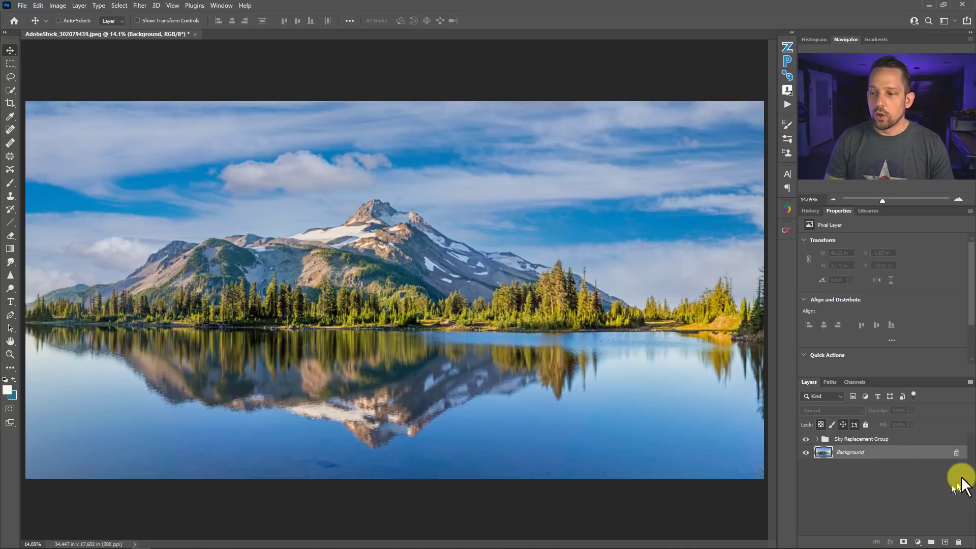
{"action": "left_click", "coordinate": [956, 453]}
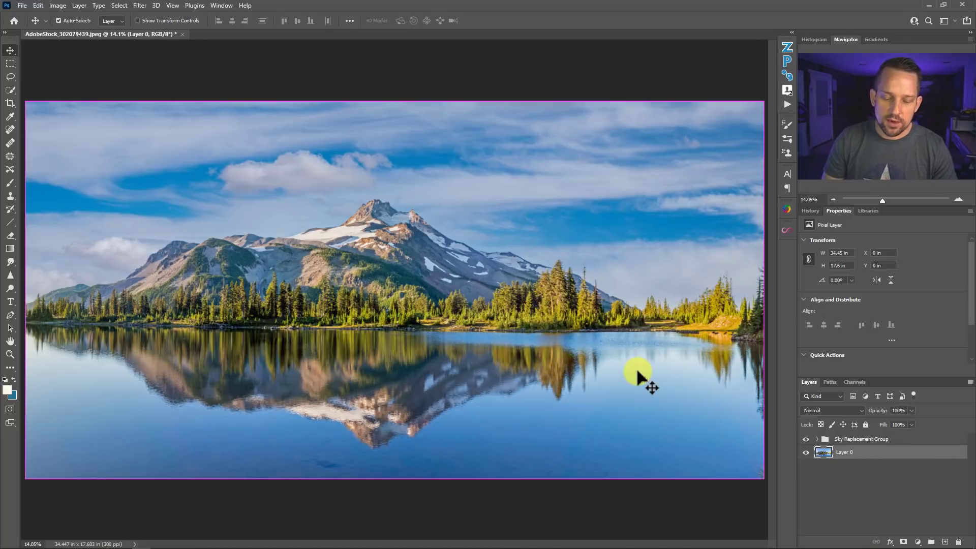
- Flip the whole canvas vertically with Image Rotation > Flip Canvas Vertical
{"action": "key", "text": "ctrl+t"}
{"action": "right_click", "coordinate": [529, 304]}
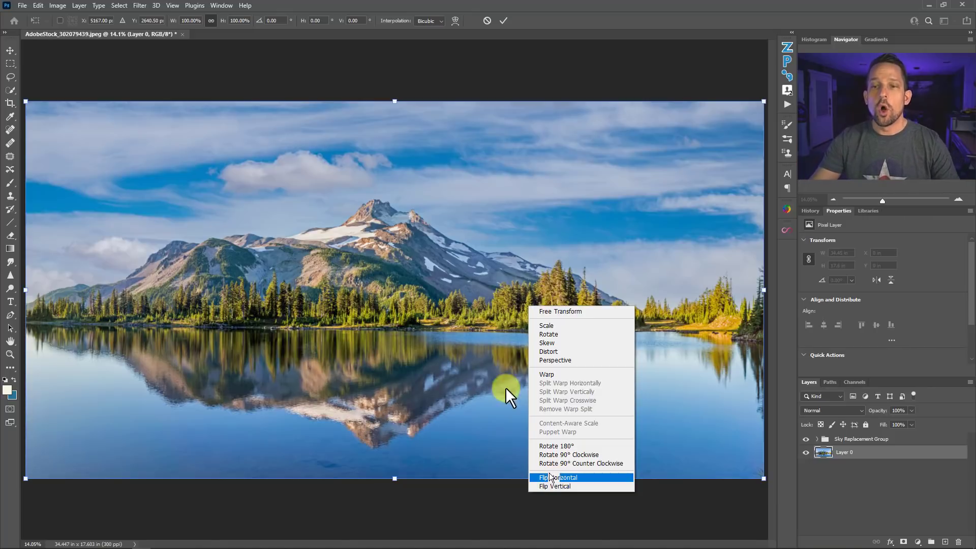
{"action": "left_click", "coordinate": [368, 69]}
{"action": "left_click", "coordinate": [368, 70]}
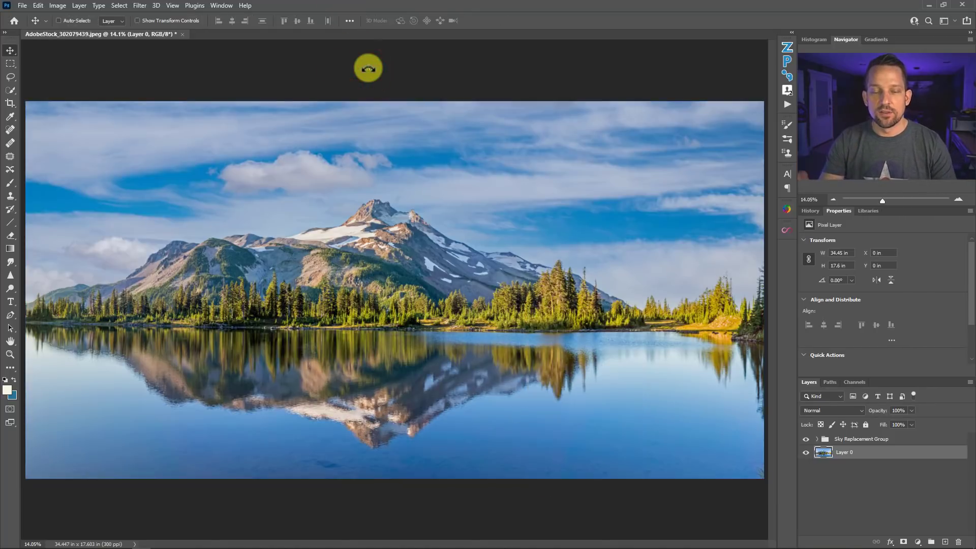
{"action": "left_click", "coordinate": [57, 6]}
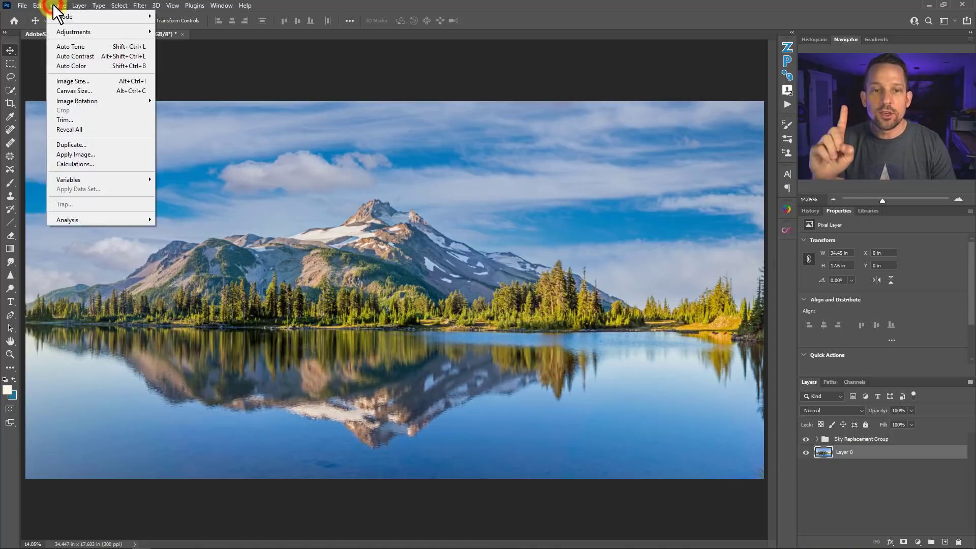
{"action": "left_click", "coordinate": [89, 100]}
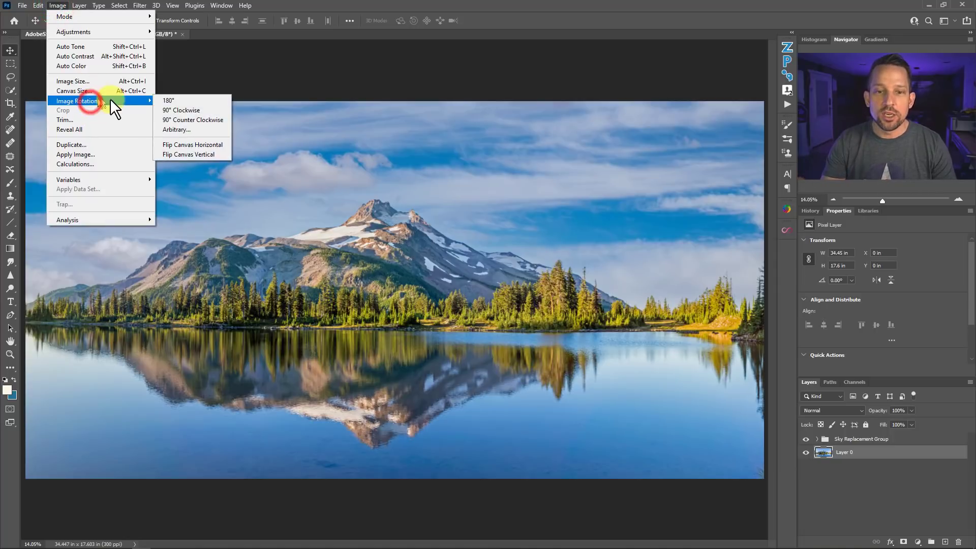
{"action": "left_click", "coordinate": [199, 156]}
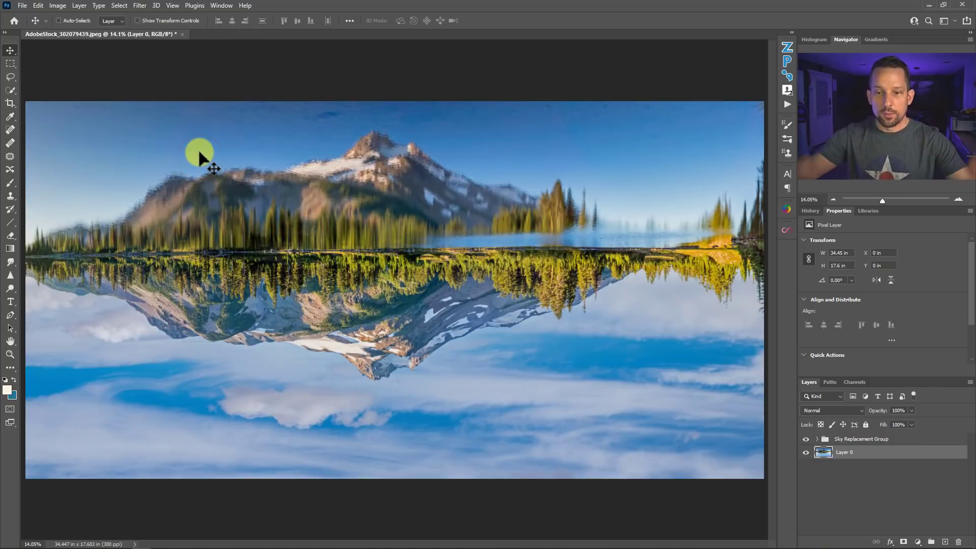
- Run Sky Replacement on the flipped image with the same cloudy preset and Lighting Adjustment 1
{"action": "left_click", "coordinate": [38, 6]}
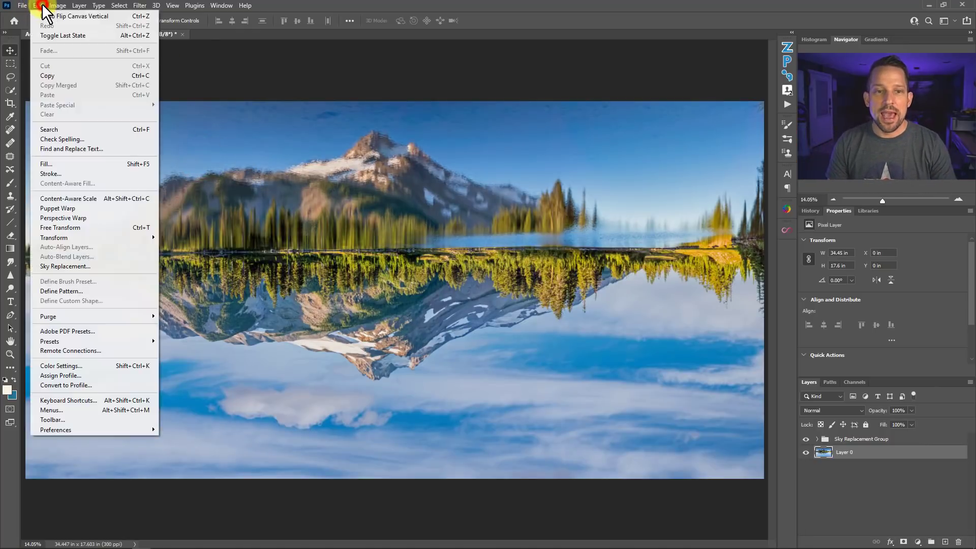
{"action": "left_click", "coordinate": [66, 265]}
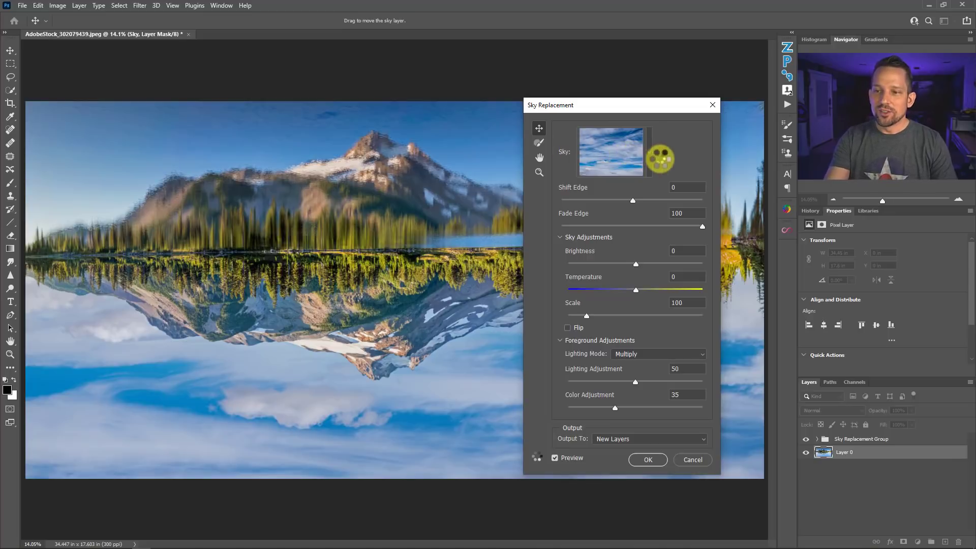
{"action": "left_click", "coordinate": [650, 151]}
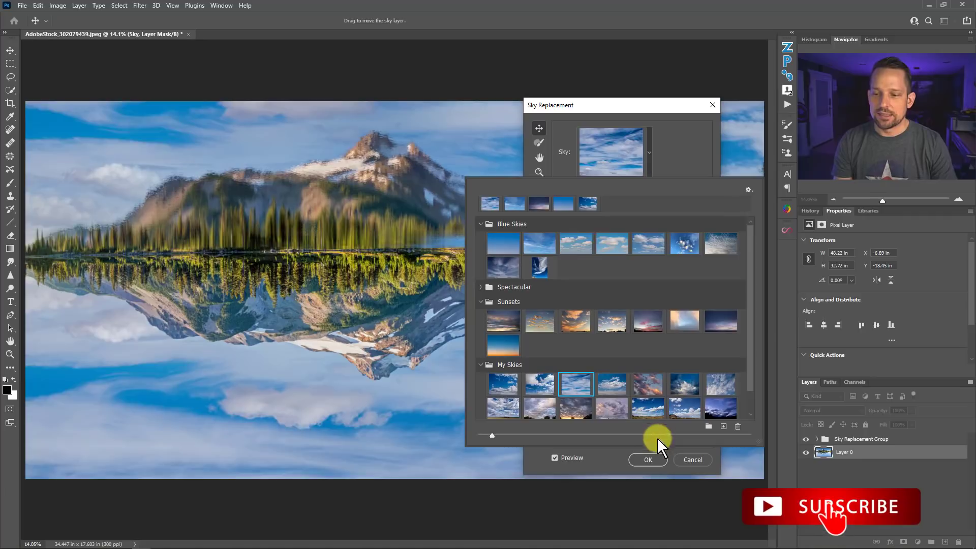
{"action": "left_click", "coordinate": [674, 152]}
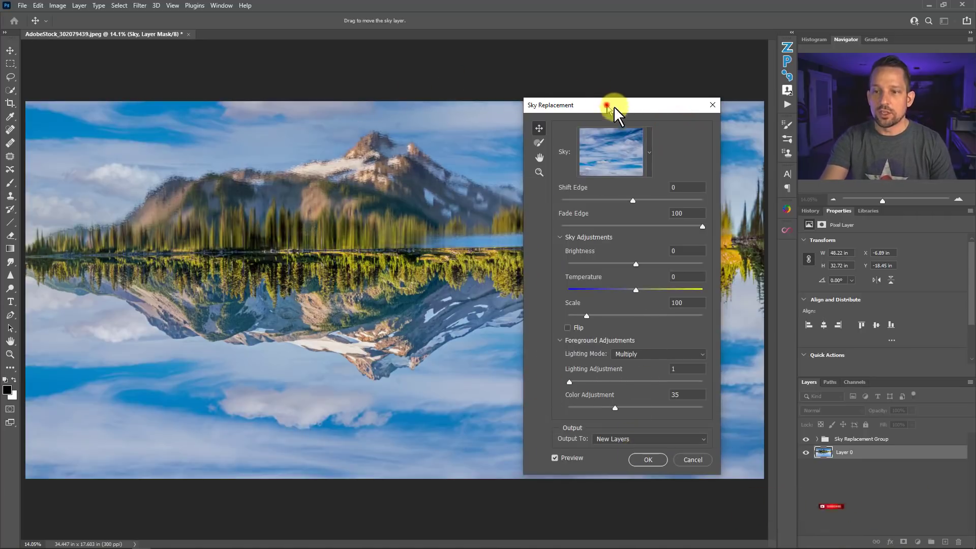
{"action": "left_click_drag", "start_coordinate": [614, 105], "coordinate": [129, 104]}
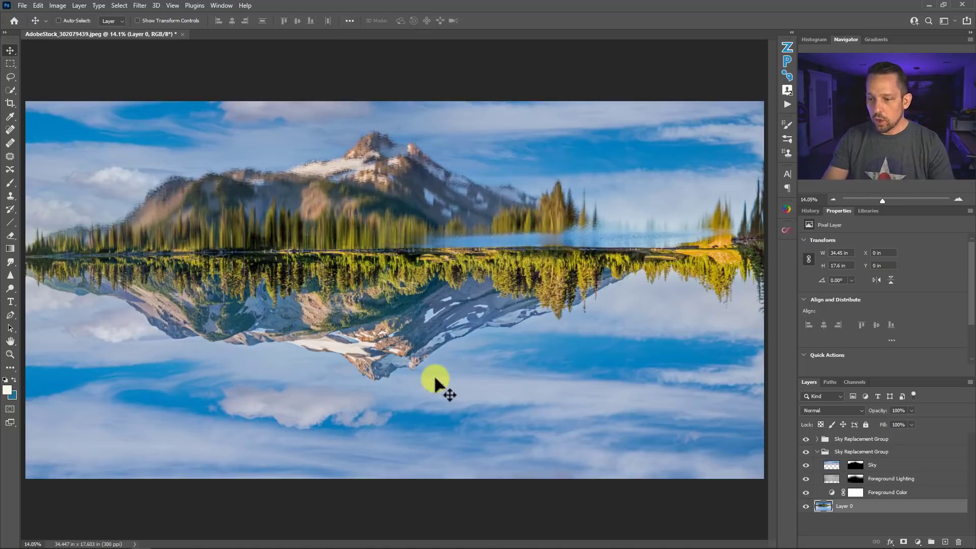
- Undo the flip so the canvas is upright again
{"action": "left_click", "coordinate": [56, 5]}
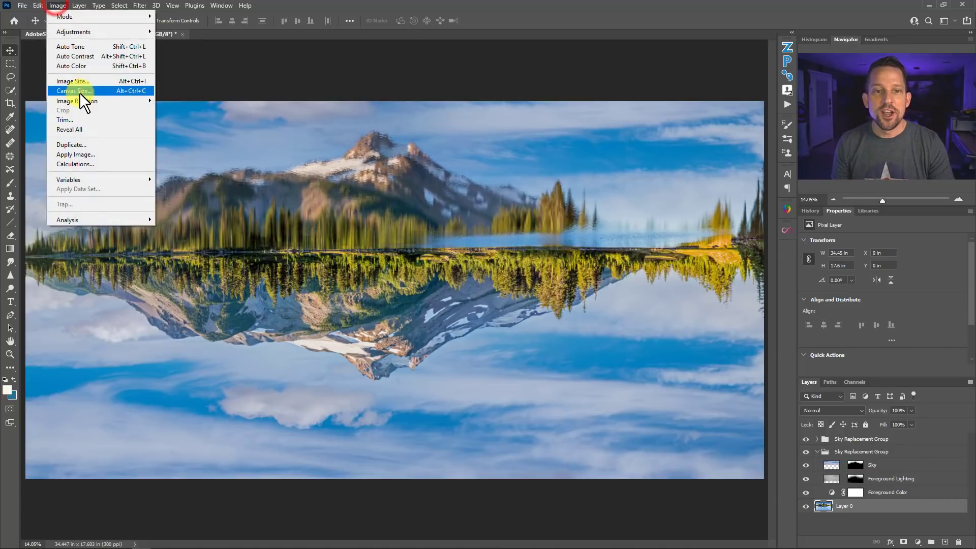
{"action": "mouse_move", "coordinate": [80, 99]}
{"action": "left_click", "coordinate": [183, 152]}
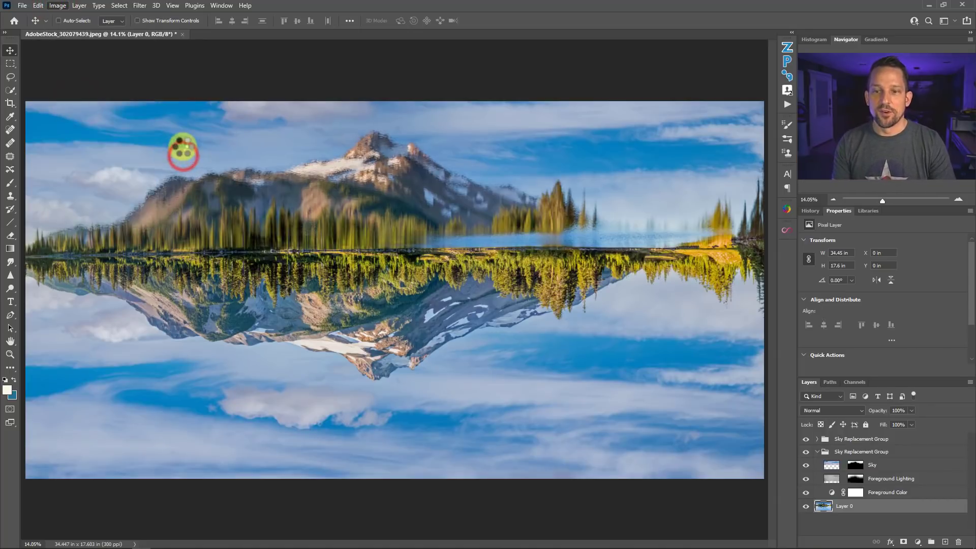
{"action": "key", "text": "ctrl+z"}
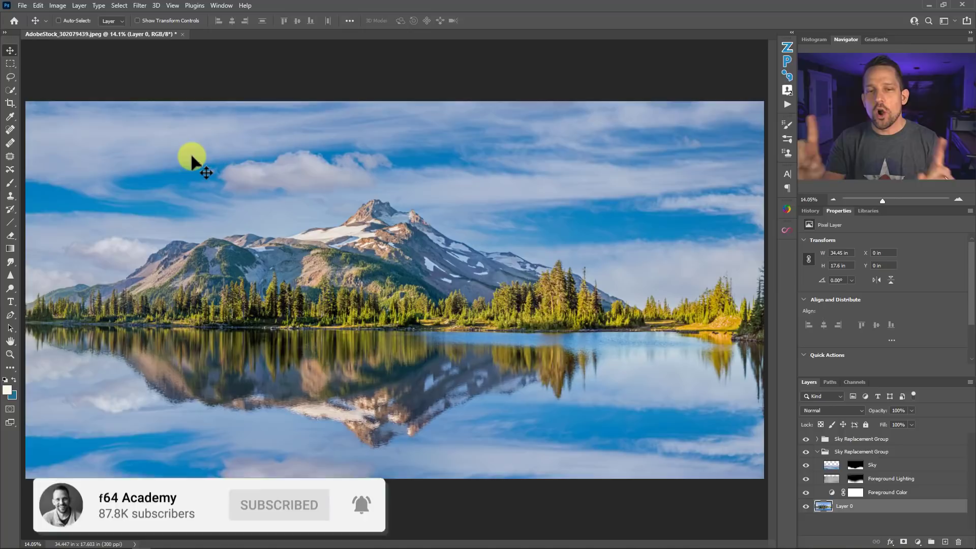
- Rename the two groups 'Sky' and 'Reflection', then toggle Reflection off and on to compare
{"action": "left_click", "coordinate": [841, 439]}
{"action": "double_click", "coordinate": [845, 439]}
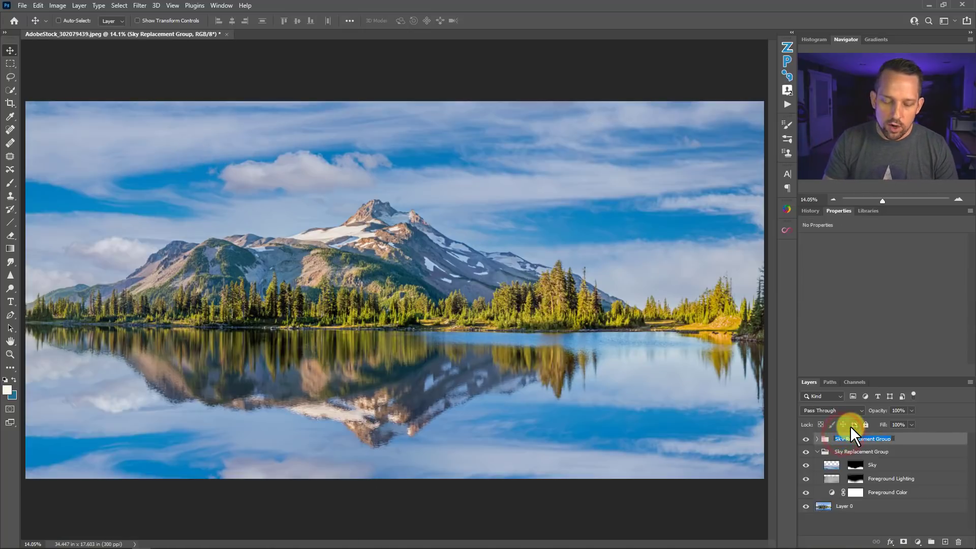
{"action": "type", "text": "Sky"}
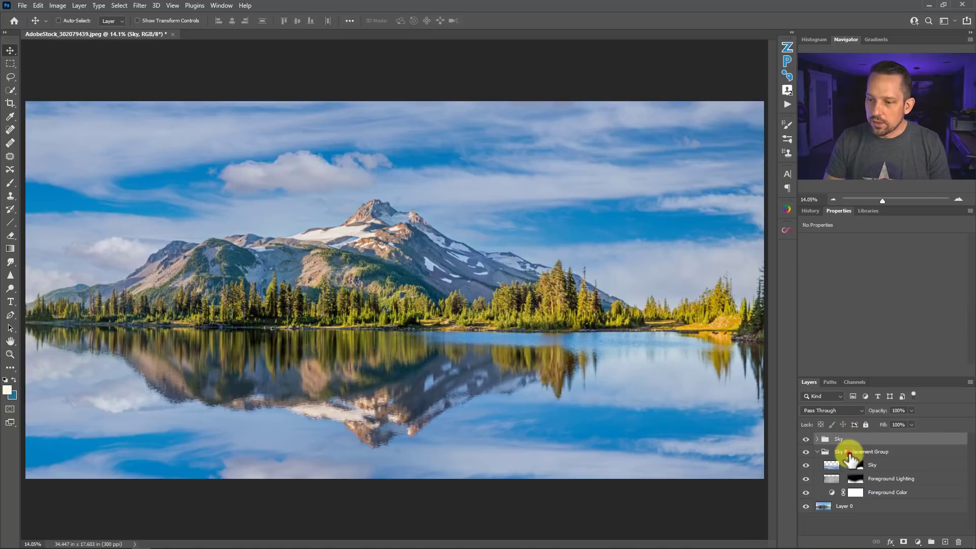
{"action": "double_click", "coordinate": [850, 451]}
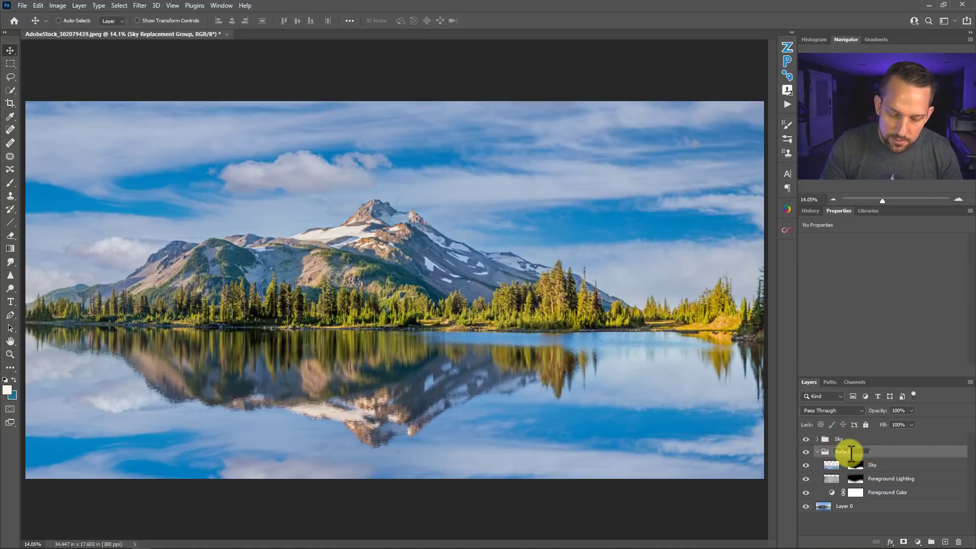
{"action": "type", "text": "Reflection"}
{"action": "key", "text": "Return"}
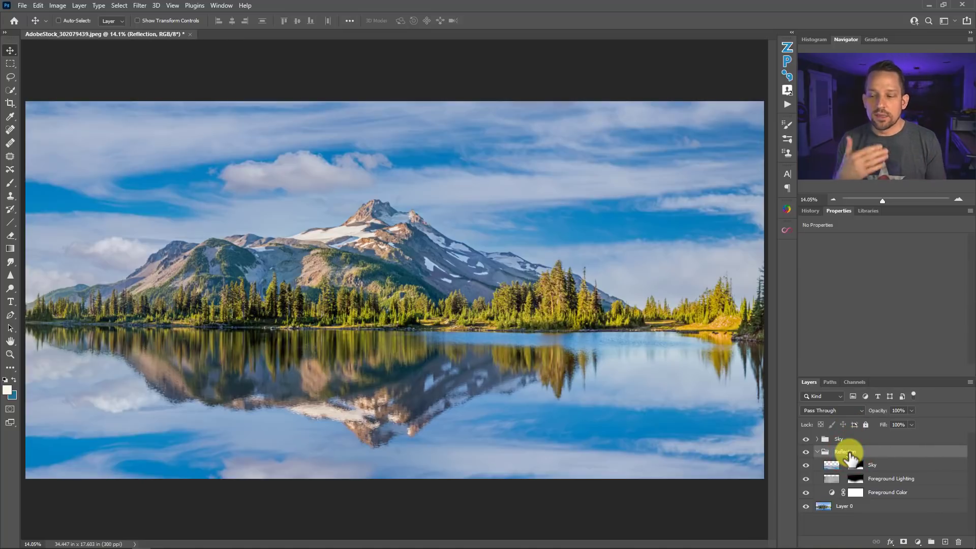
{"action": "left_click", "coordinate": [806, 452]}
{"action": "left_click", "coordinate": [806, 452]}
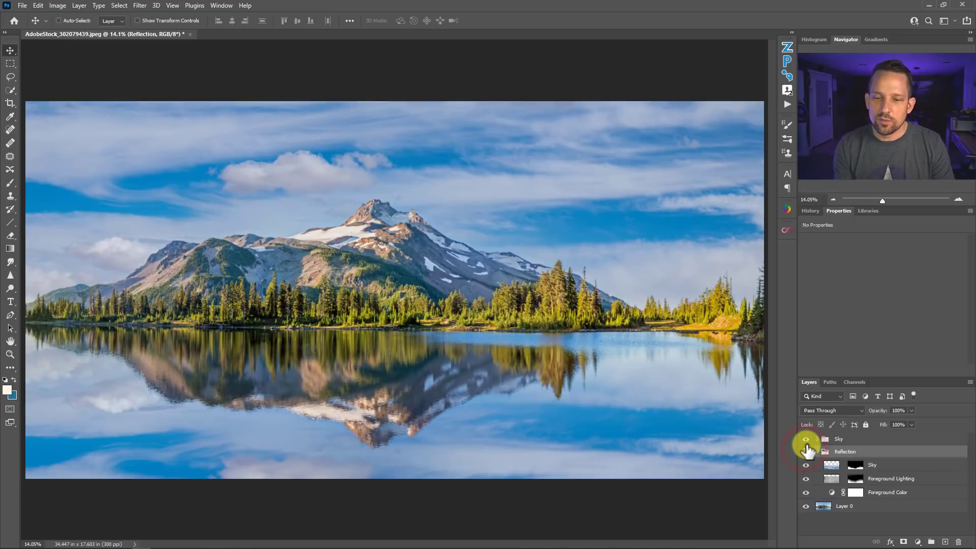
- Set the Reflection group's Blend If underlying-layer range split at 43/119 and 204/240
{"action": "double_click", "coordinate": [881, 454]}
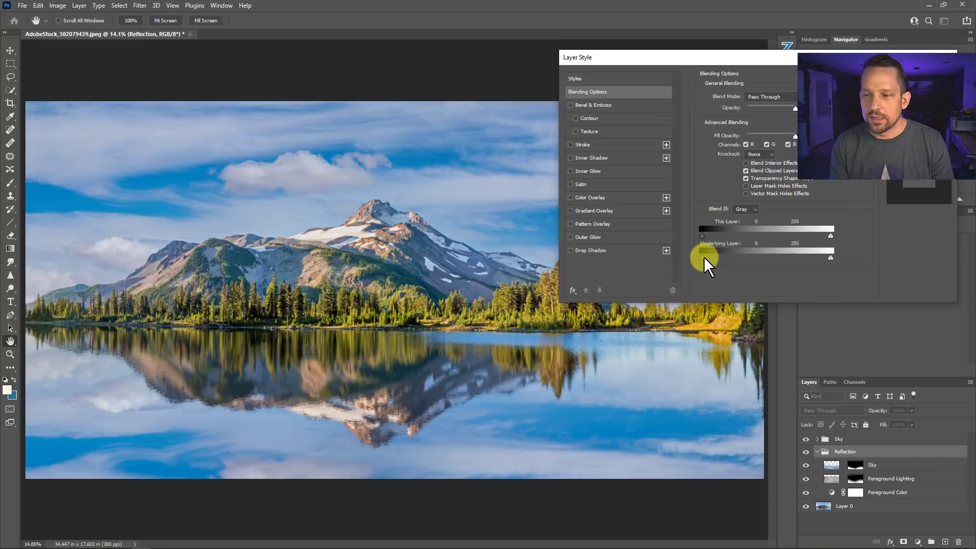
{"action": "left_click_drag", "start_coordinate": [704, 258], "coordinate": [762, 261]}
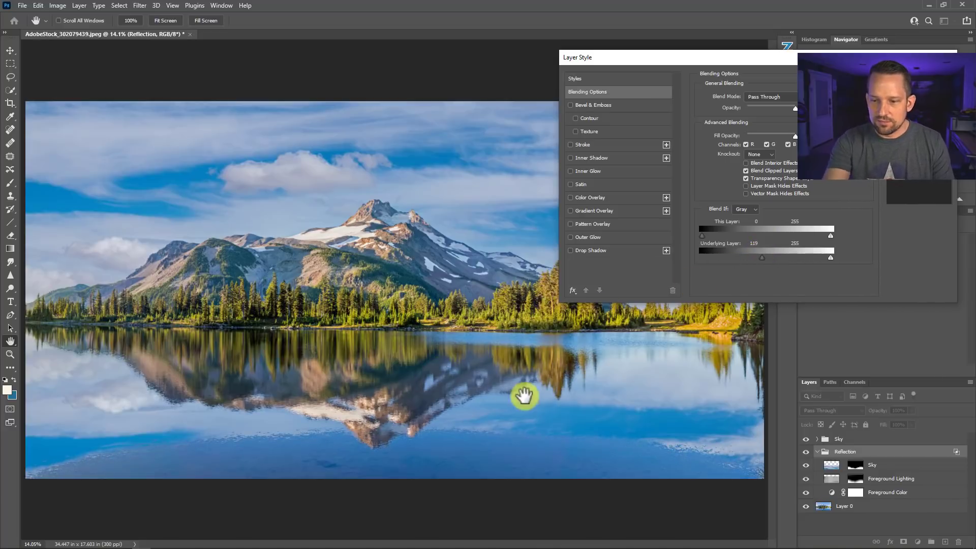
{"action": "key", "text": "alt"}
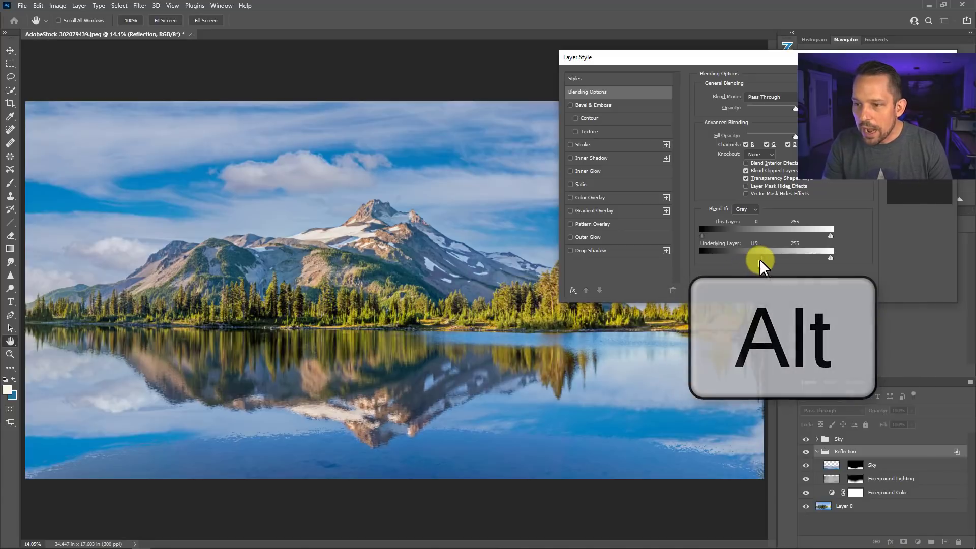
{"action": "left_click_drag", "start_coordinate": [760, 258], "coordinate": [729, 261]}
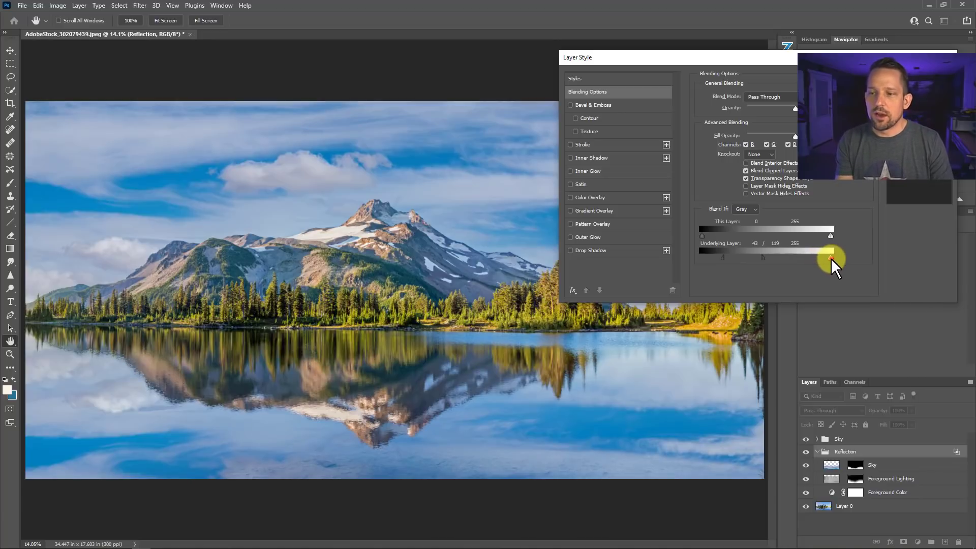
{"action": "left_click_drag", "start_coordinate": [806, 260], "coordinate": [805, 259]}
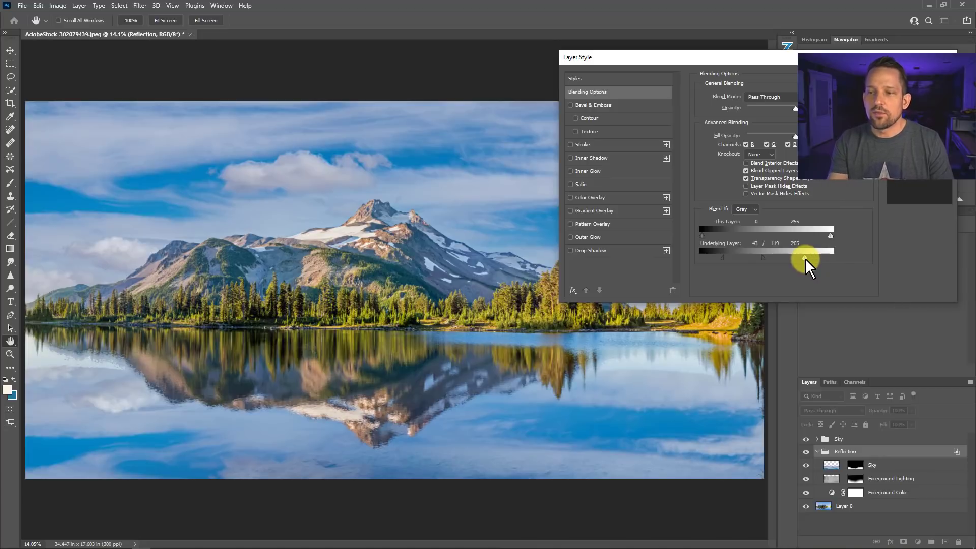
{"action": "left_click_drag", "start_coordinate": [808, 259], "coordinate": [835, 261]}
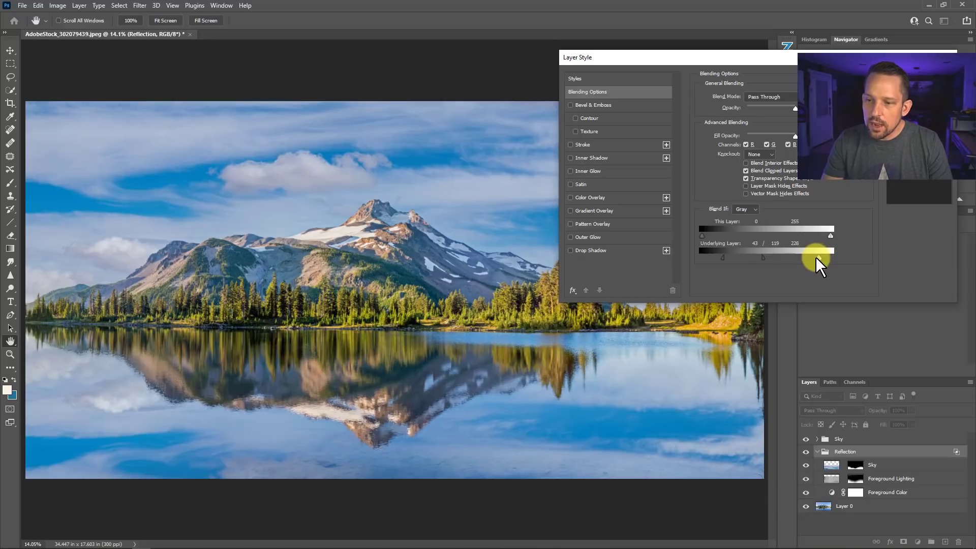
{"action": "mouse_move", "coordinate": [815, 266]}
{"action": "left_mouse_down"}
{"action": "mouse_move", "coordinate": [809, 260]}
{"action": "mouse_move", "coordinate": [822, 260]}
{"action": "left_mouse_up"}
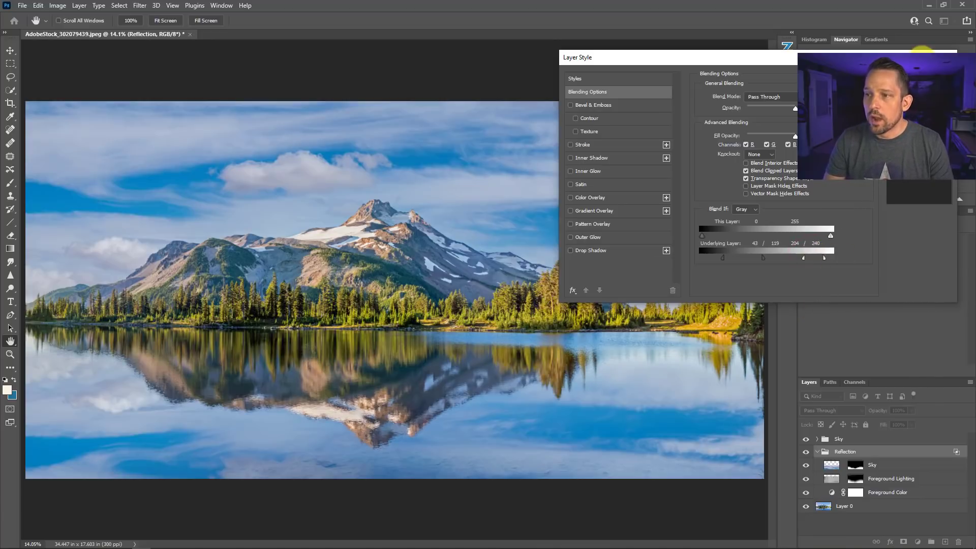
{"action": "key", "text": "Return"}
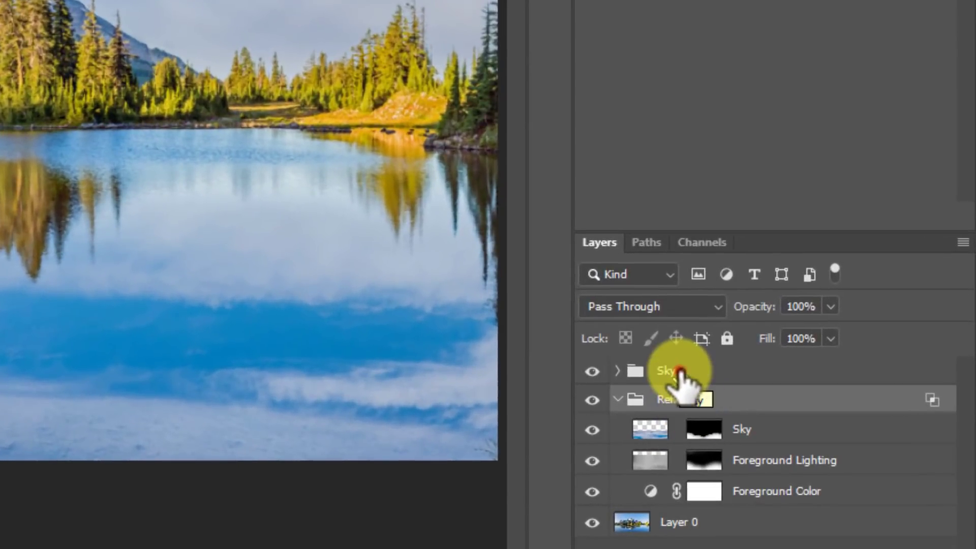
- Set the Sky group to 90% opacity, compare Reflection on and off, and expand Reflection
{"action": "left_click", "coordinate": [723, 388]}
{"action": "left_click_drag", "start_coordinate": [831, 306], "coordinate": [821, 335]}
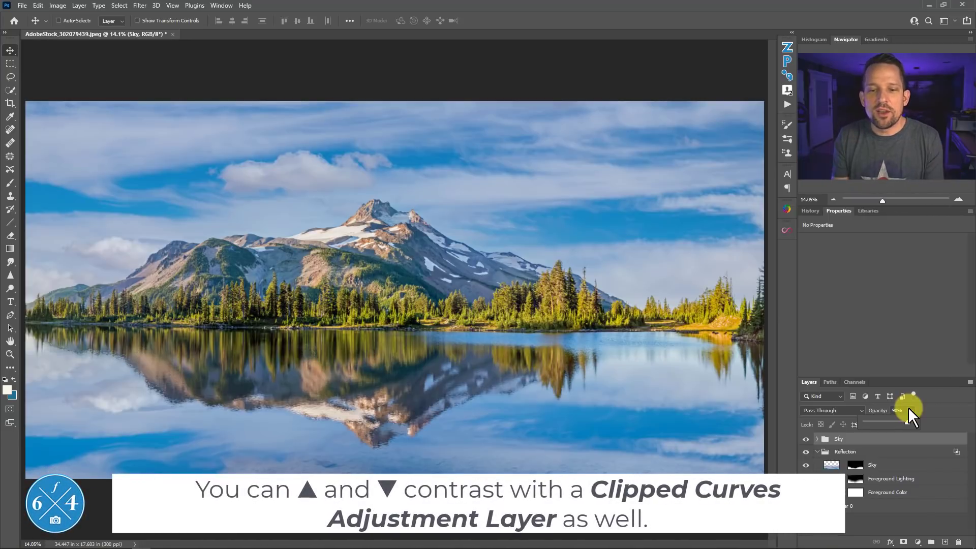
{"action": "left_click", "coordinate": [821, 452]}
{"action": "left_click", "coordinate": [817, 452]}
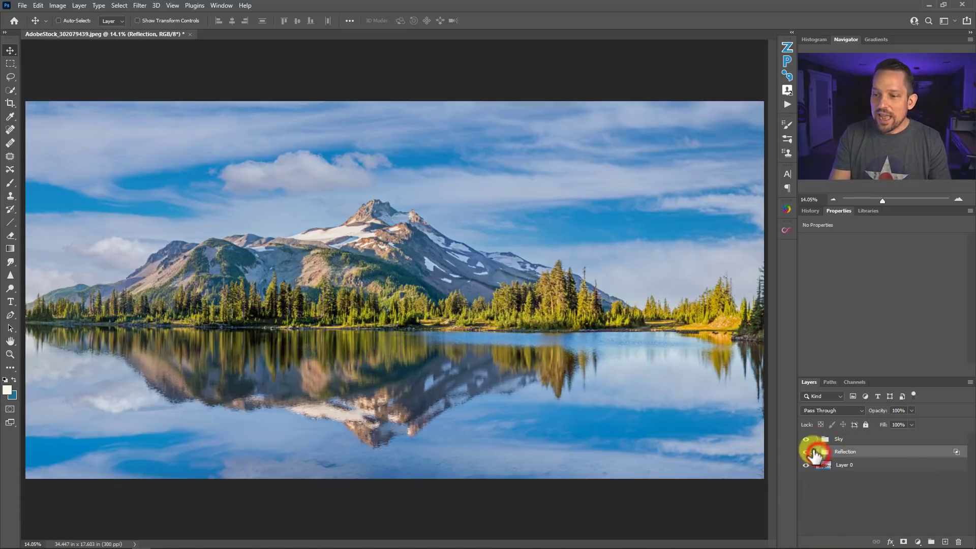
{"action": "left_click", "coordinate": [806, 452]}
{"action": "left_click", "coordinate": [806, 451]}
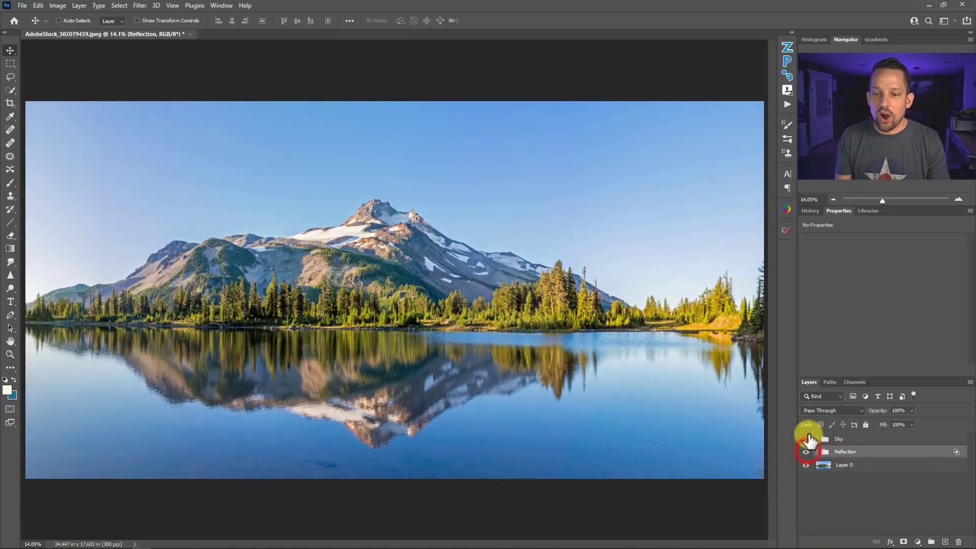
{"action": "left_click", "coordinate": [806, 451]}
{"action": "left_click", "coordinate": [806, 452]}
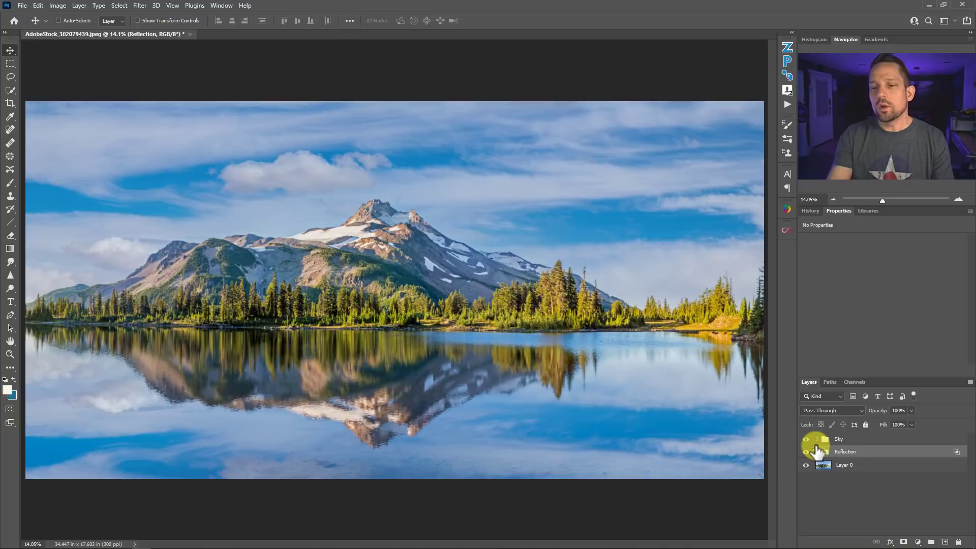
{"action": "left_click", "coordinate": [817, 451]}
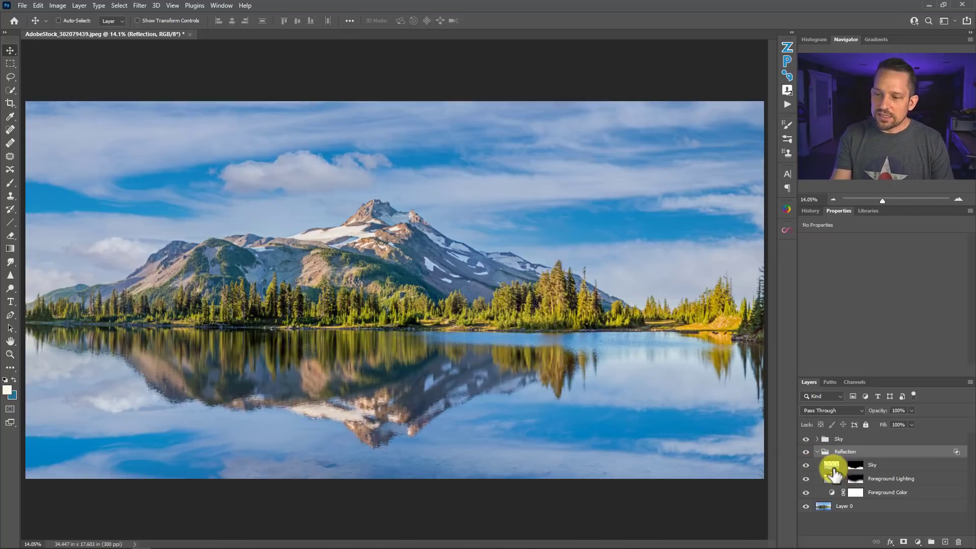
- Apply a Motion Blur of angle 0° and distance 250 pixels to the Reflection group's Sky layer
{"action": "left_click", "coordinate": [833, 463]}
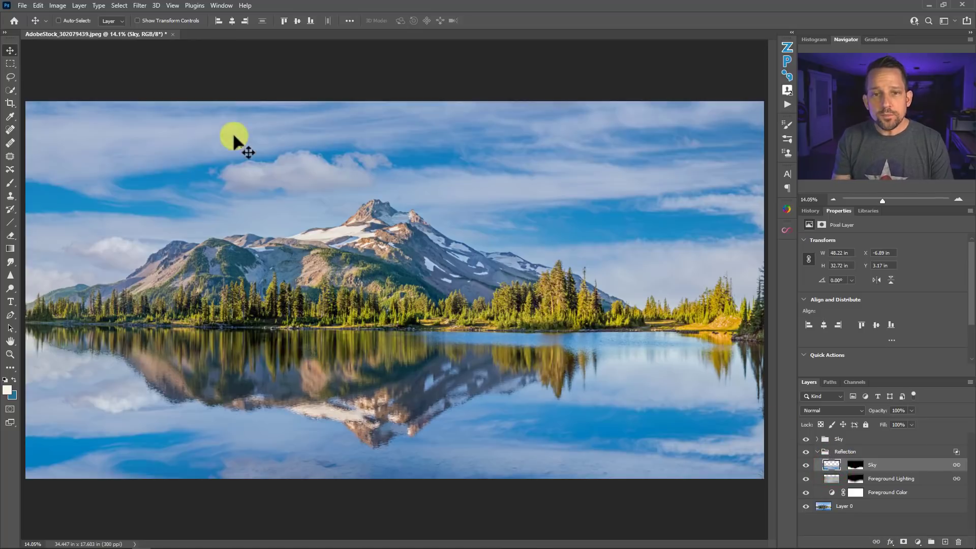
{"action": "left_click", "coordinate": [139, 6]}
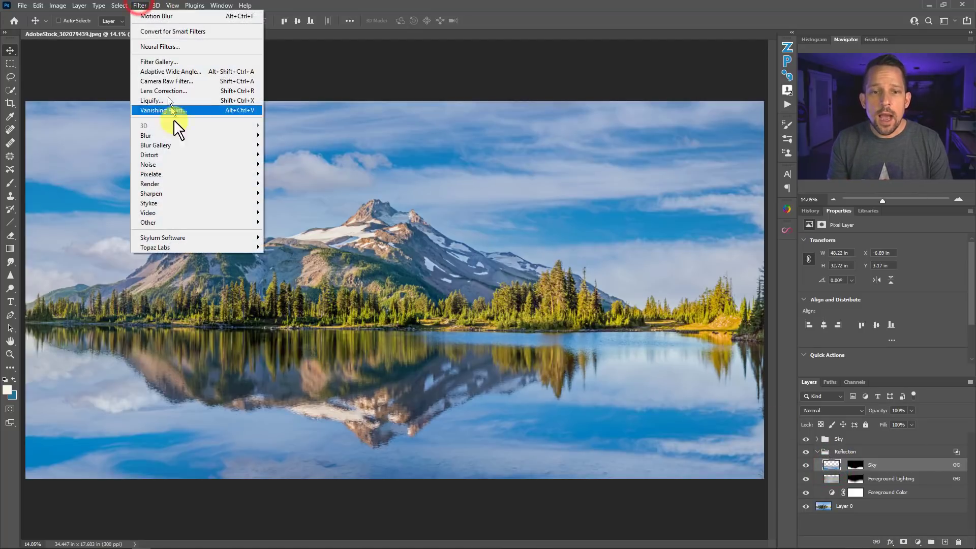
{"action": "left_click", "coordinate": [184, 135]}
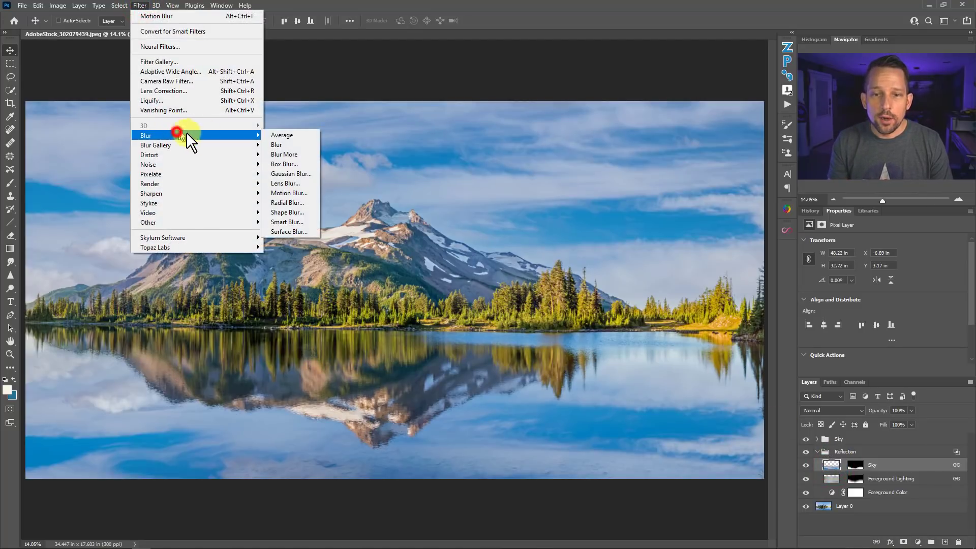
{"action": "left_click", "coordinate": [298, 193]}
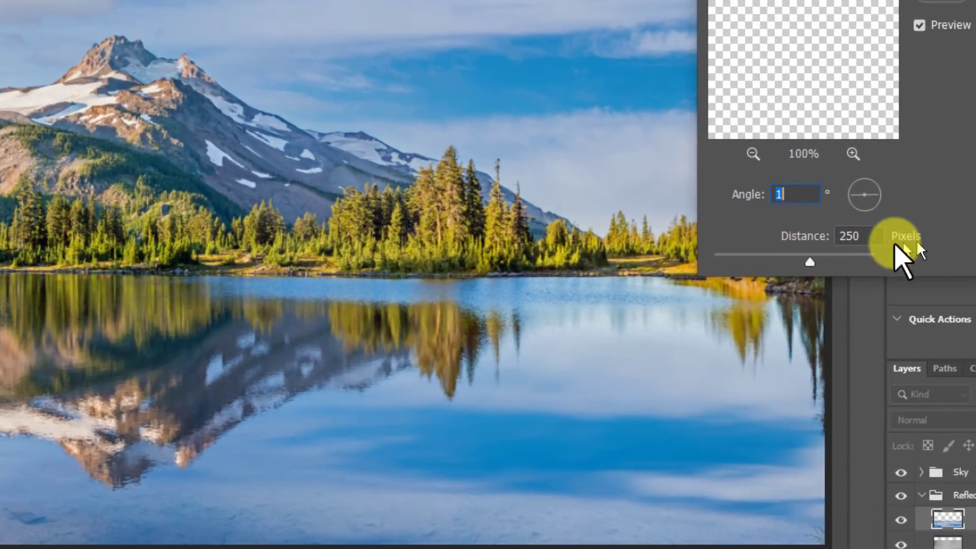
{"action": "double_click", "coordinate": [830, 272]}
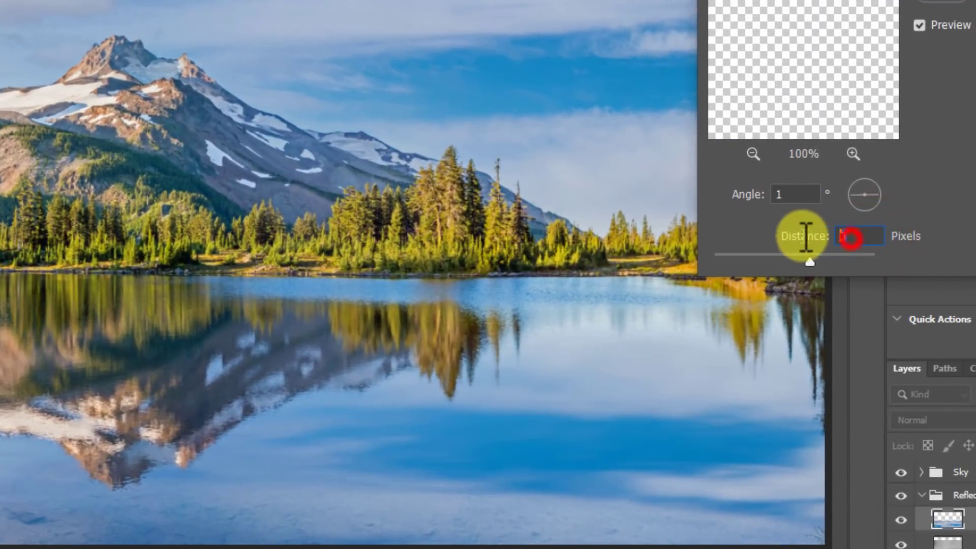
{"action": "type", "text": "1"}
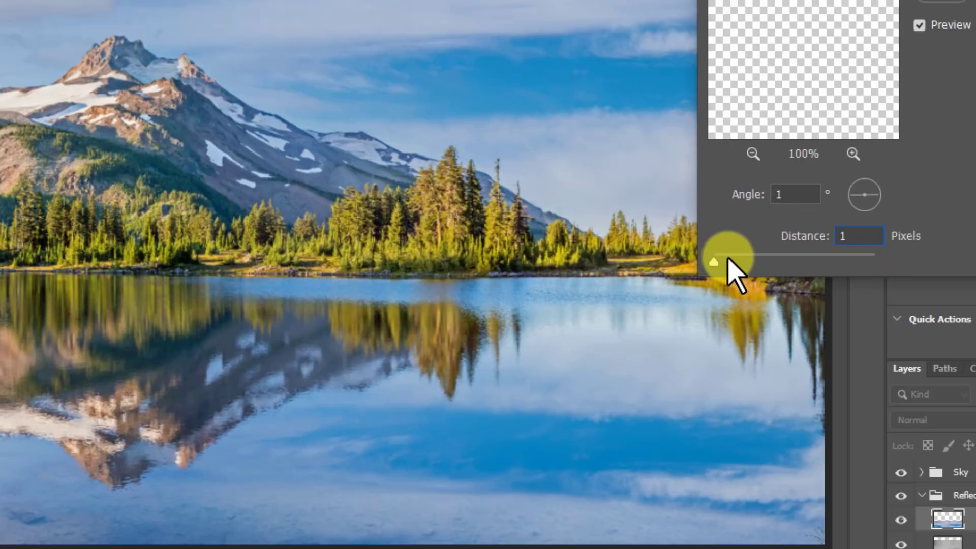
{"action": "left_click", "coordinate": [849, 197]}
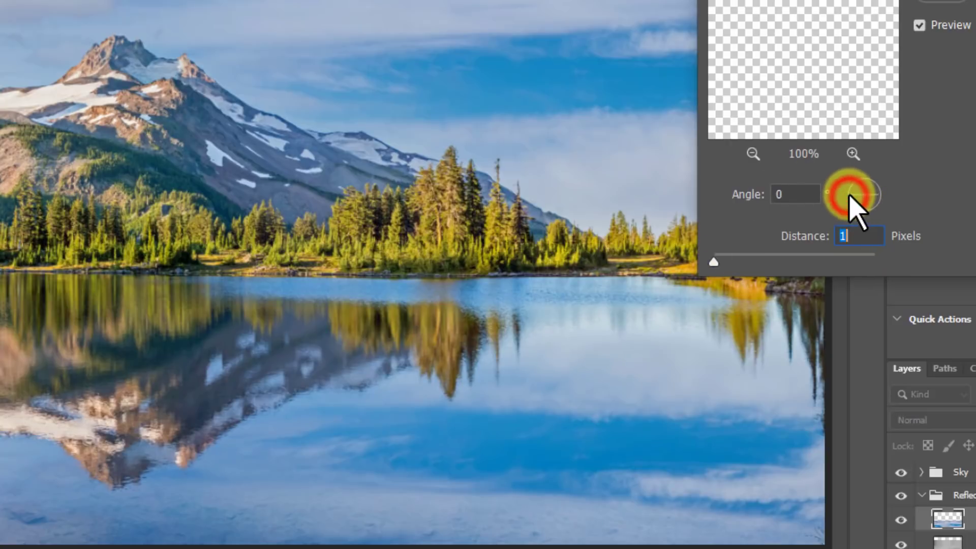
{"action": "left_click", "coordinate": [801, 202]}
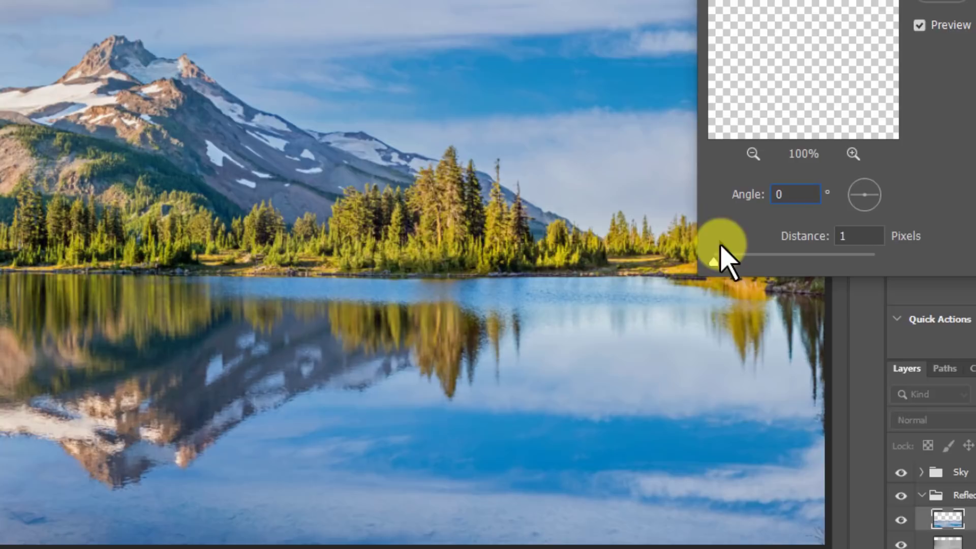
{"action": "left_click_drag", "start_coordinate": [716, 261], "coordinate": [799, 260]}
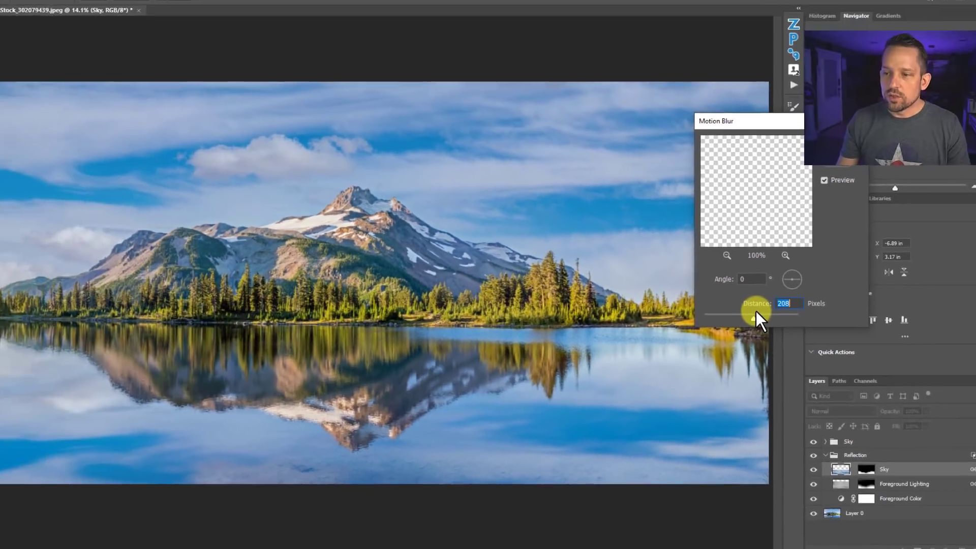
{"action": "type", "text": "250"}
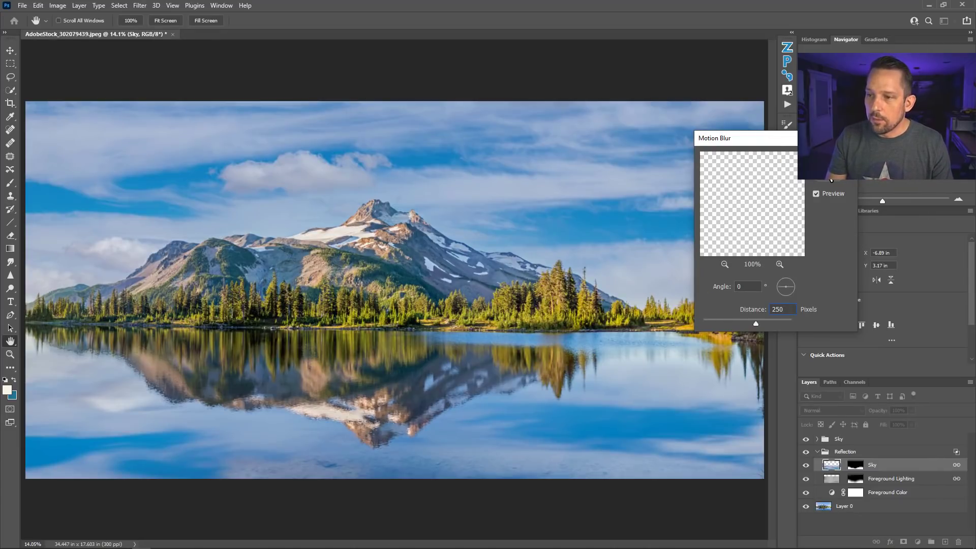
{"action": "key", "text": "Return"}
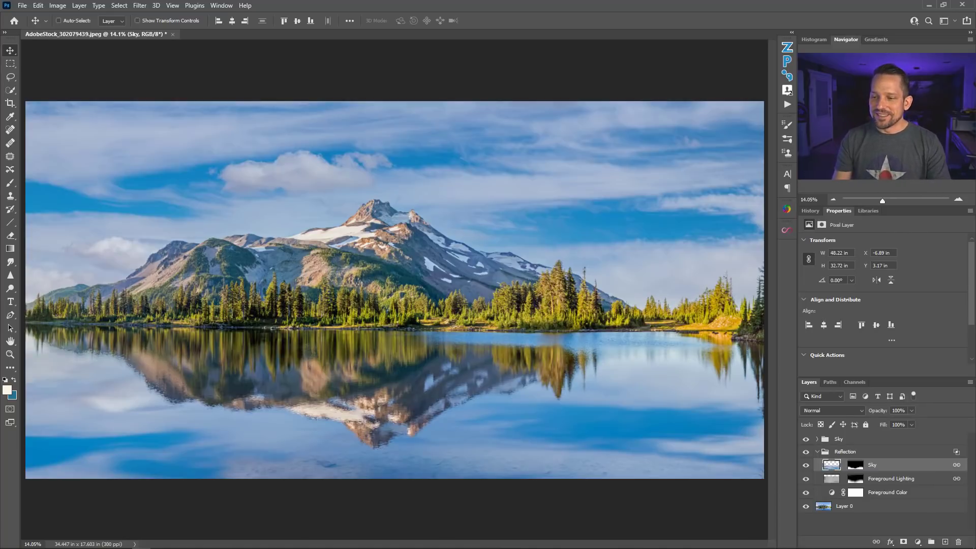
- Unlink the reflection Sky layer from its mask and free-transform its image, fitted in view
{"action": "left_click", "coordinate": [806, 465]}
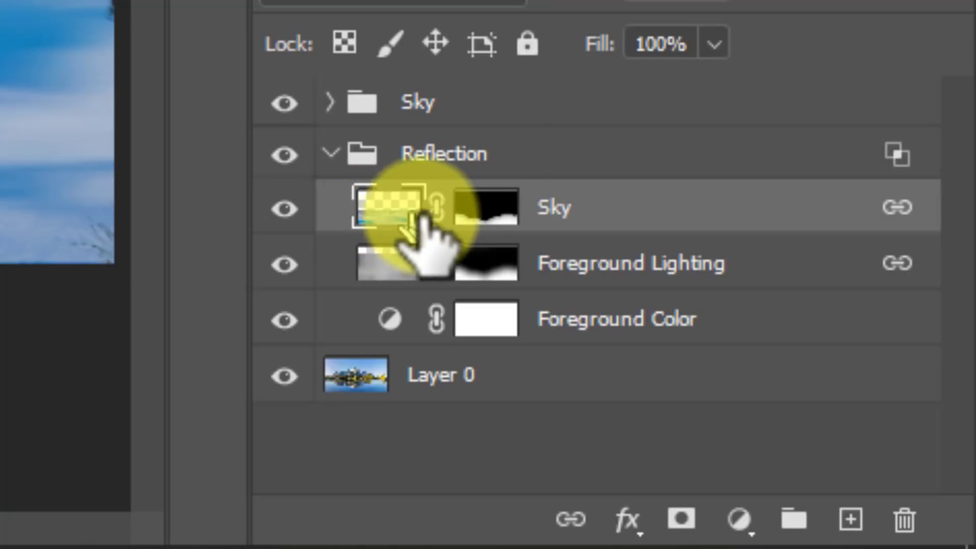
{"action": "left_click", "coordinate": [439, 207]}
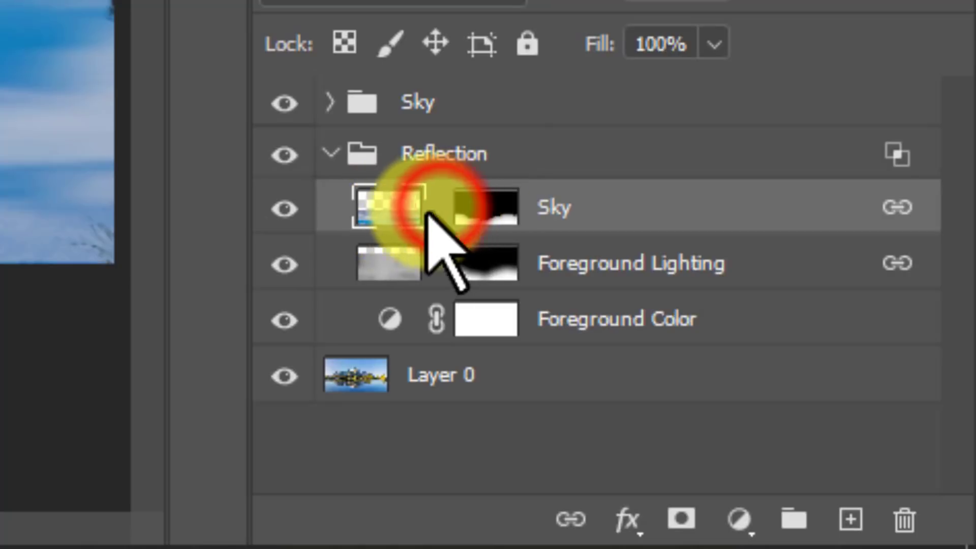
{"action": "left_click", "coordinate": [406, 205]}
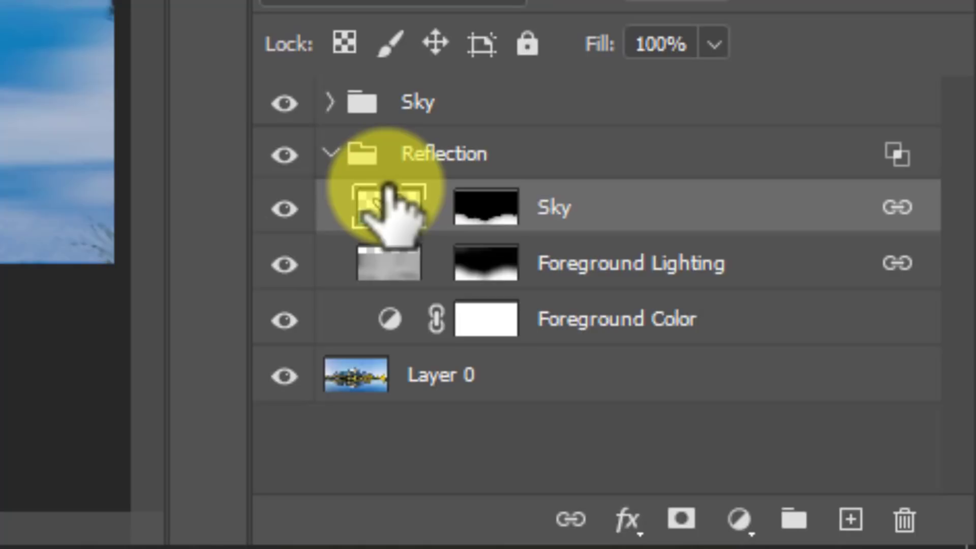
{"action": "key", "text": "ctrl+t"}
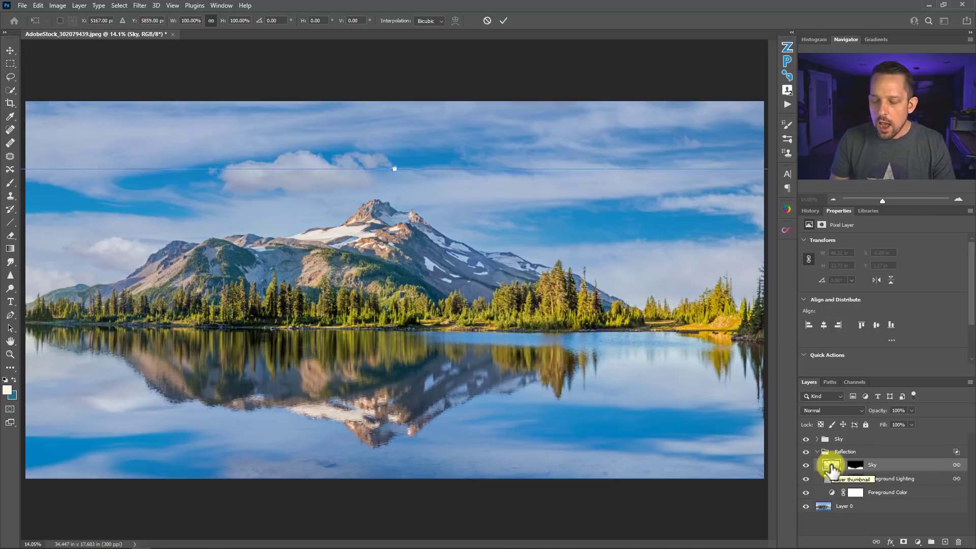
{"action": "key", "text": "ctrl+0"}
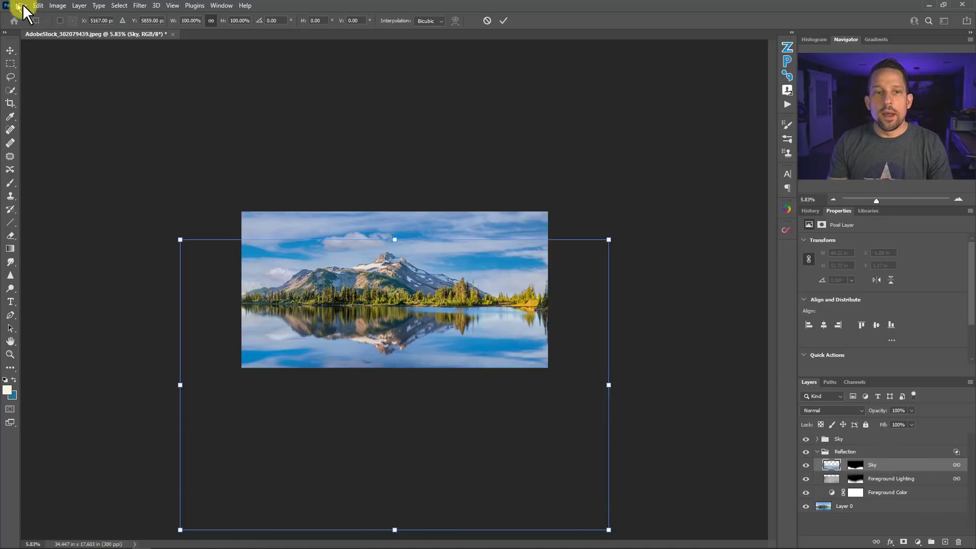
- Perspective-transform the reflection sky, widening its bottom edge and narrowing its top
{"action": "left_click", "coordinate": [41, 7]}
{"action": "left_click", "coordinate": [74, 238]}
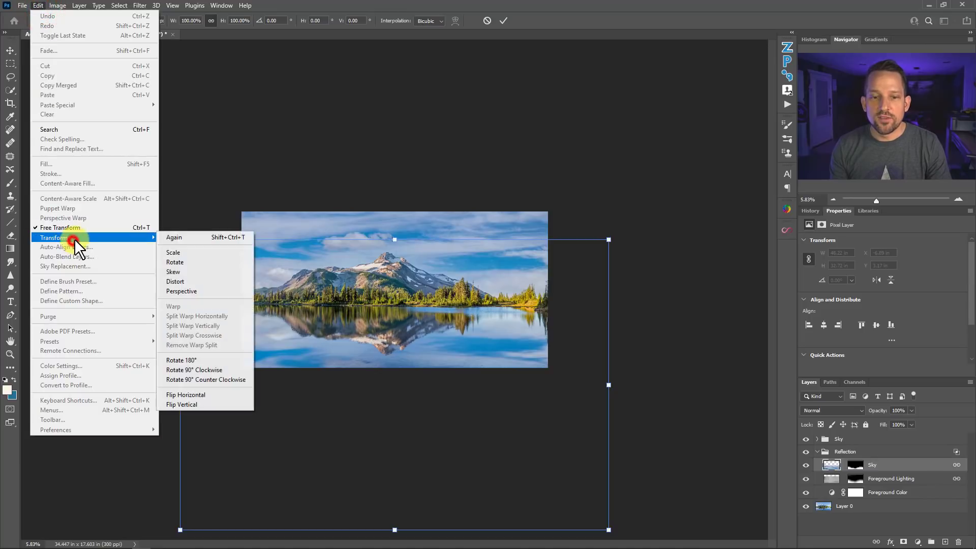
{"action": "left_click", "coordinate": [191, 291]}
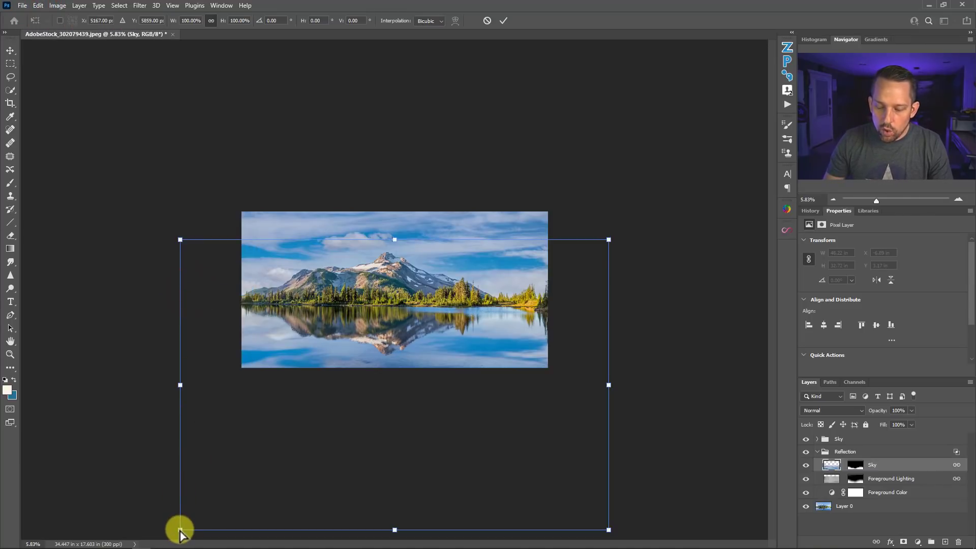
{"action": "left_click_drag", "start_coordinate": [179, 530], "coordinate": [102, 528]}
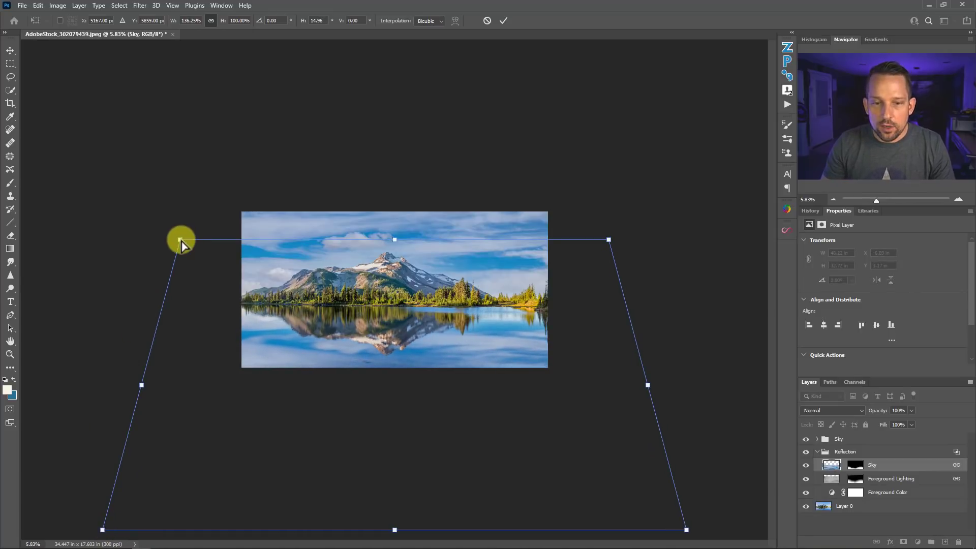
{"action": "left_click_drag", "start_coordinate": [181, 242], "coordinate": [198, 243]}
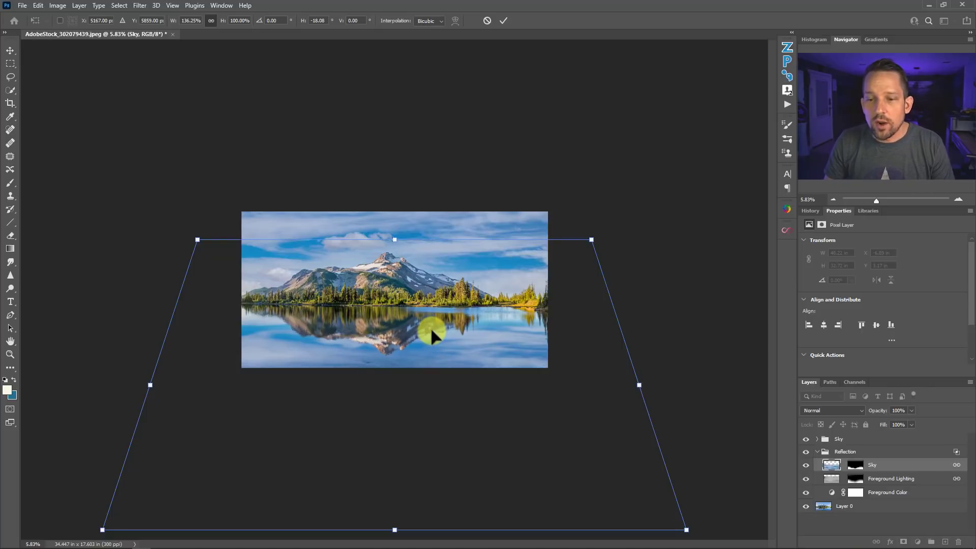
- Shift the reflection sky down beneath the lake shoreline using Down and Shift+Down nudges
{"action": "key", "text": "Down"}
{"action": "key", "text": "Down"}
{"action": "key", "text": "Down"}
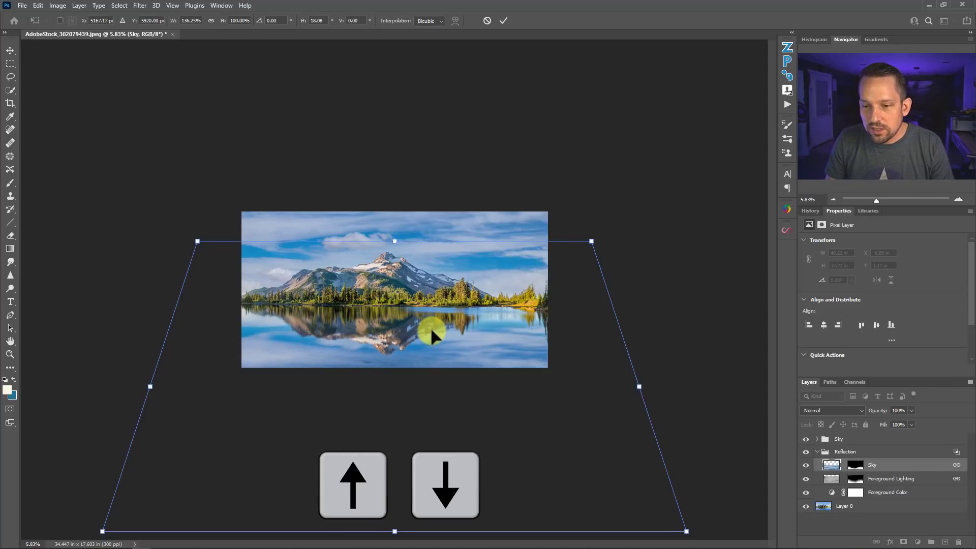
{"action": "key", "text": "Down"}
{"action": "key", "text": "Down"}
{"action": "key", "text": "Down"}
{"action": "key", "text": "Down"}
{"action": "key", "text": "Down"}
{"action": "key", "text": "Down"}
{"action": "key", "text": "Down"}
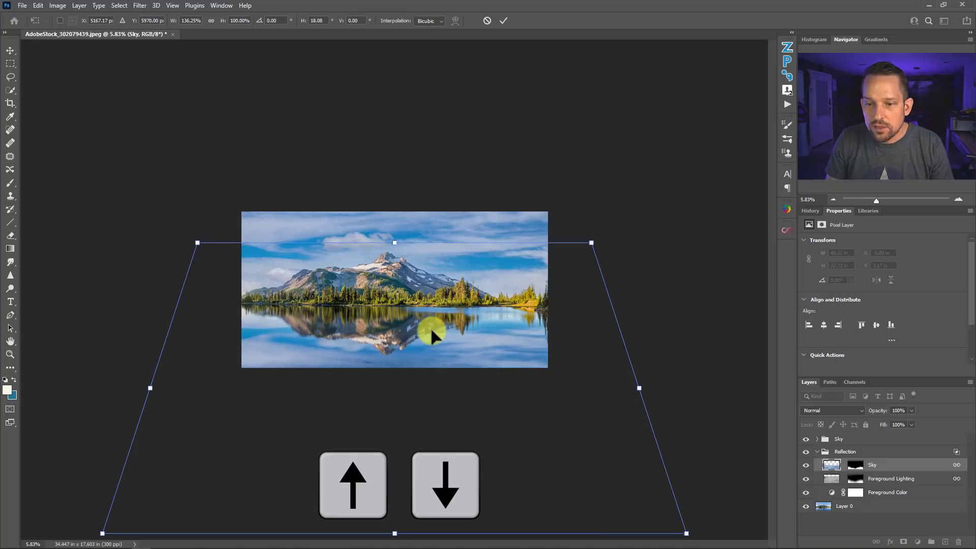
{"action": "key", "text": "Down"}
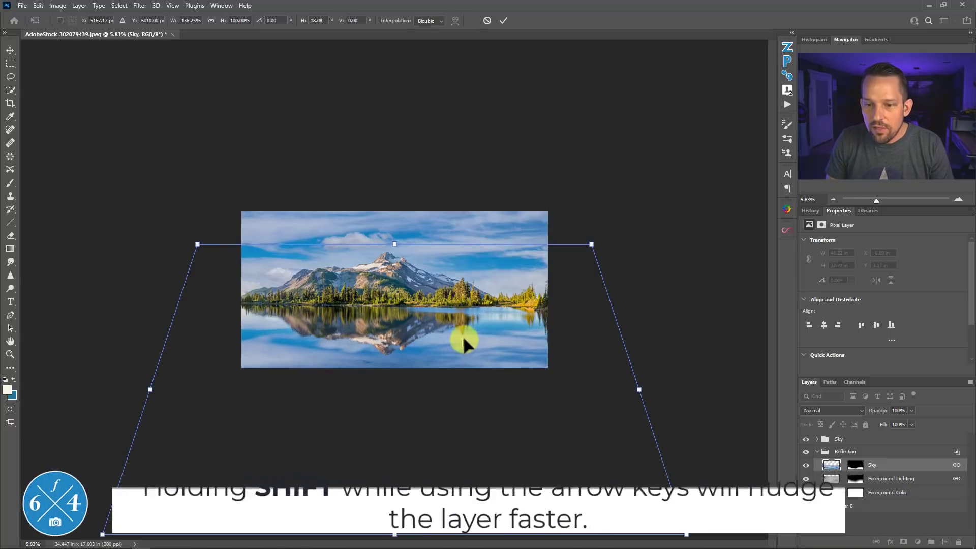
{"action": "key", "text": "Down"}
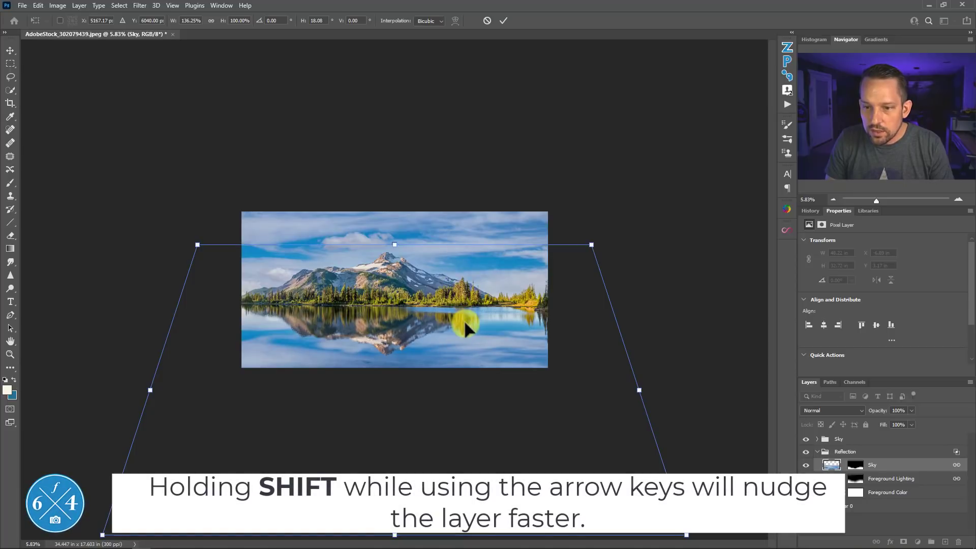
{"action": "key", "text": "Down"}
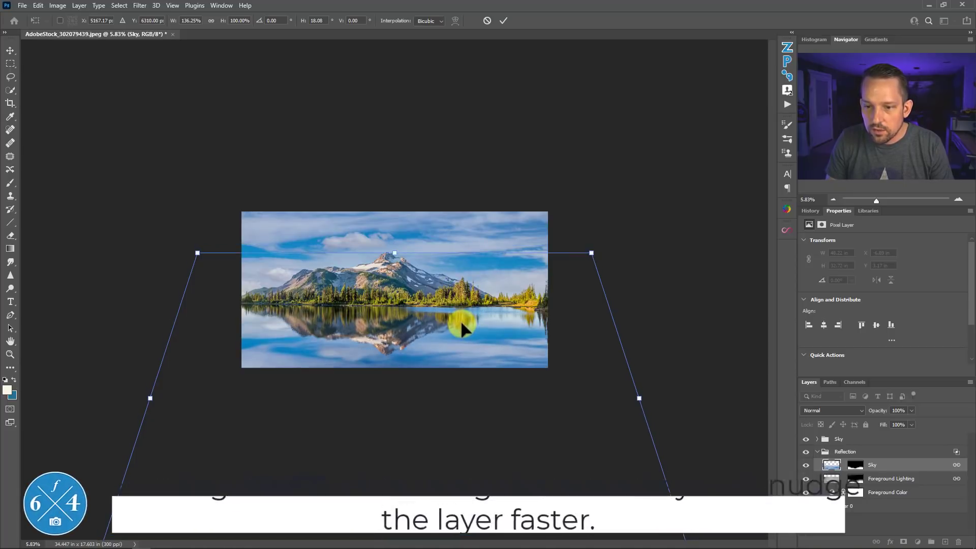
{"action": "key", "text": "shift+Down"}
{"action": "key", "text": "shift+Down"}
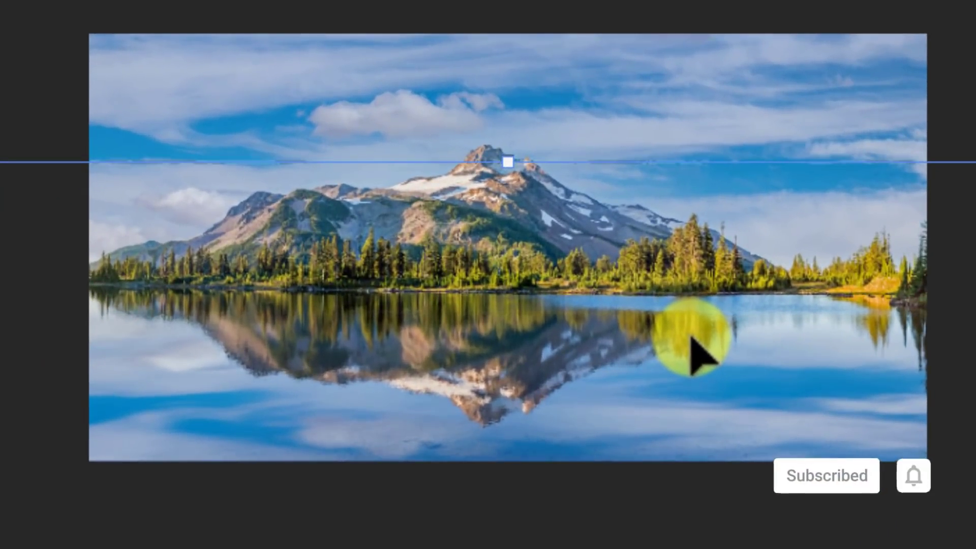
{"action": "key", "text": "shift+Down"}
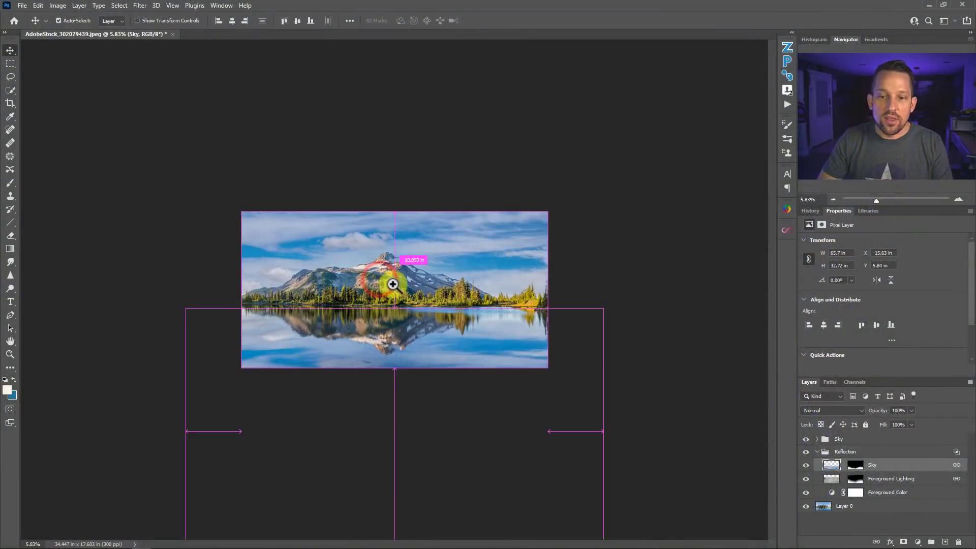
- Fit the photo on screen, collapse Reflection, and toggle the Sky and Reflection groups to compare
{"action": "right_click", "coordinate": [423, 305]}
{"action": "left_click", "coordinate": [427, 325]}
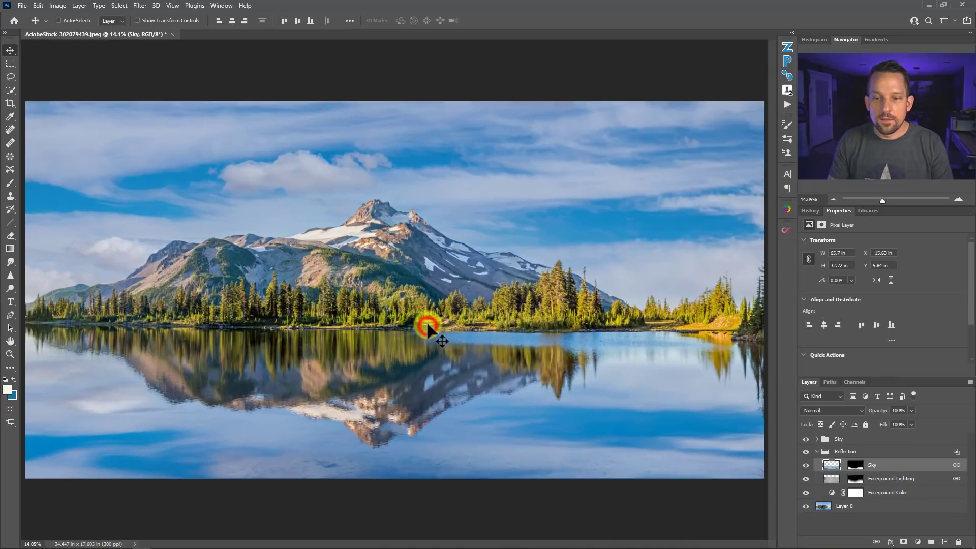
{"action": "left_click", "coordinate": [818, 452]}
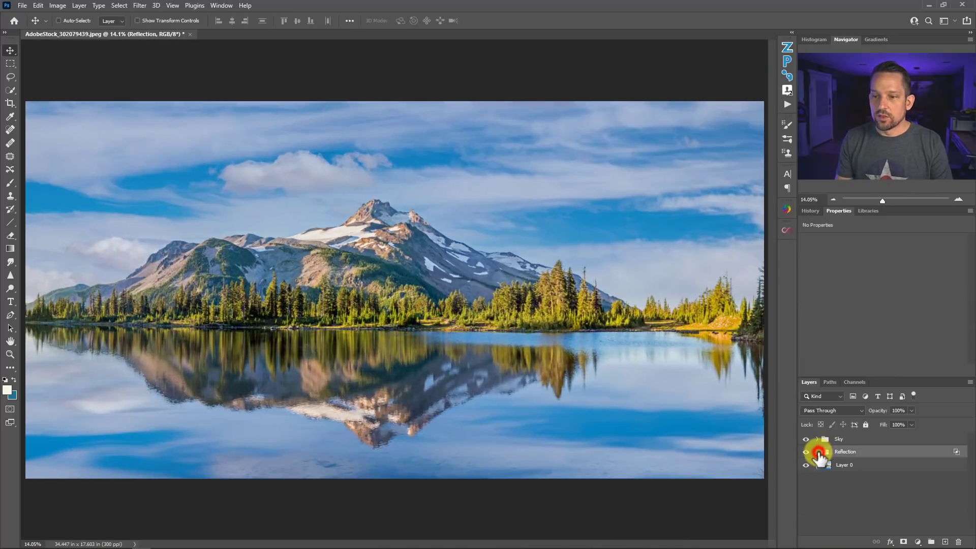
{"action": "left_click", "coordinate": [806, 439]}
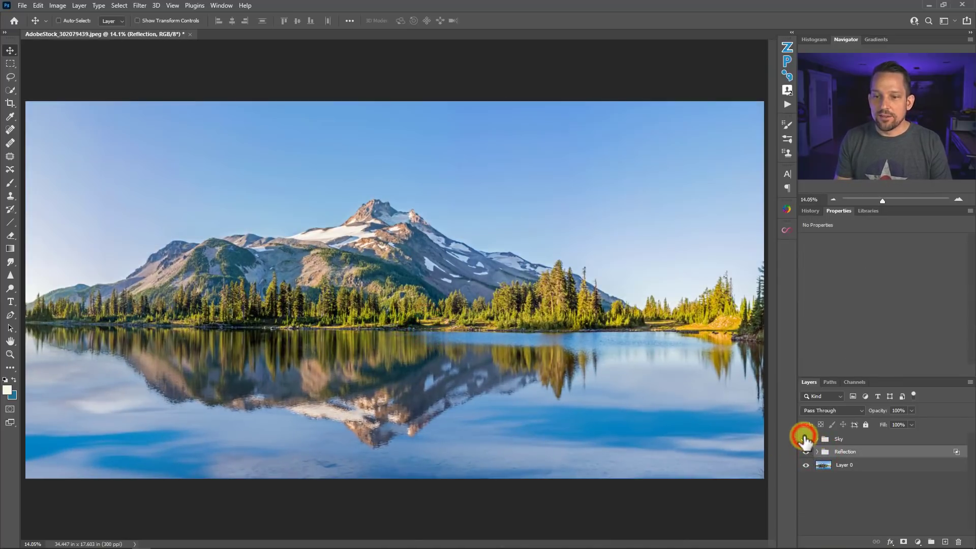
{"action": "left_click", "coordinate": [806, 439]}
{"action": "left_click", "coordinate": [806, 452]}
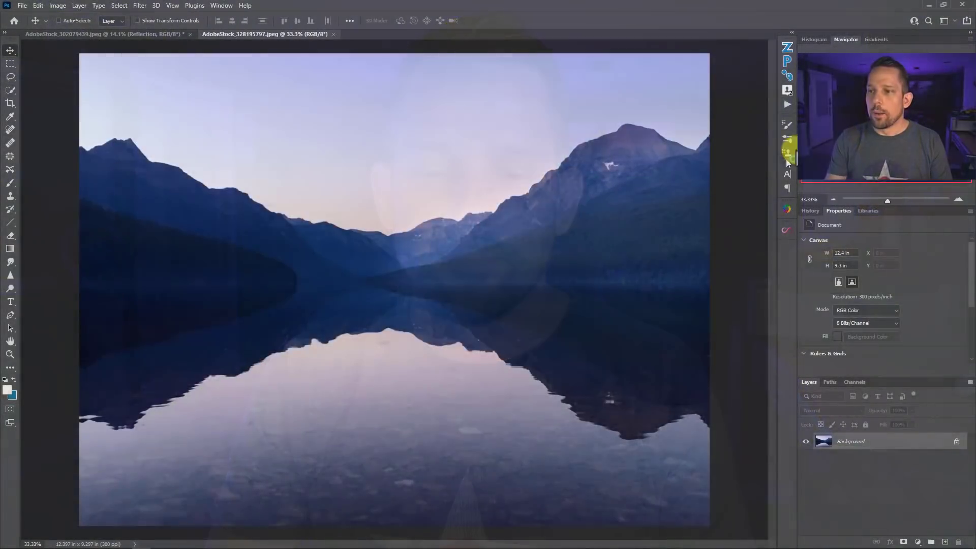
- Run the Replace Sky - Match Reflection action on the second lake photo
{"action": "left_click", "coordinate": [786, 105]}
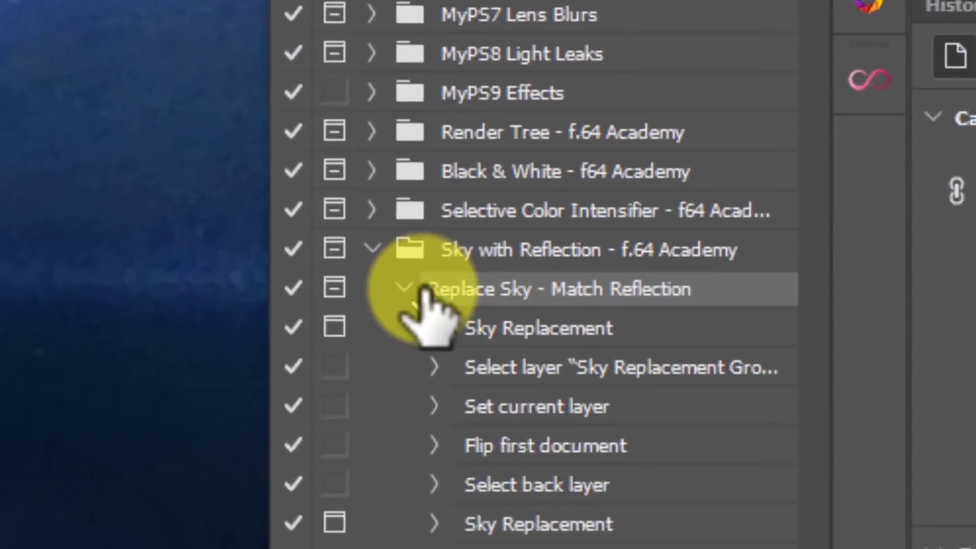
{"action": "left_click", "coordinate": [666, 284]}
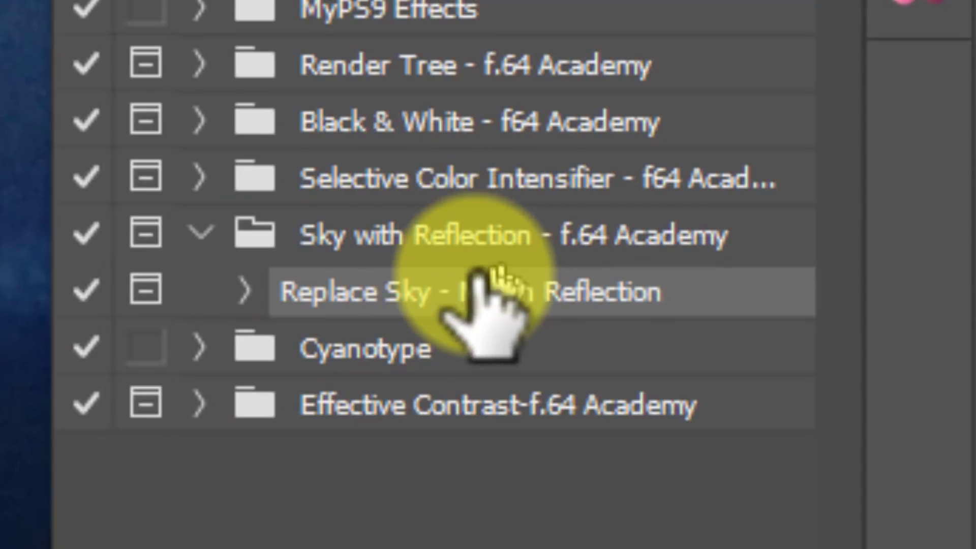
{"action": "left_click", "coordinate": [427, 297]}
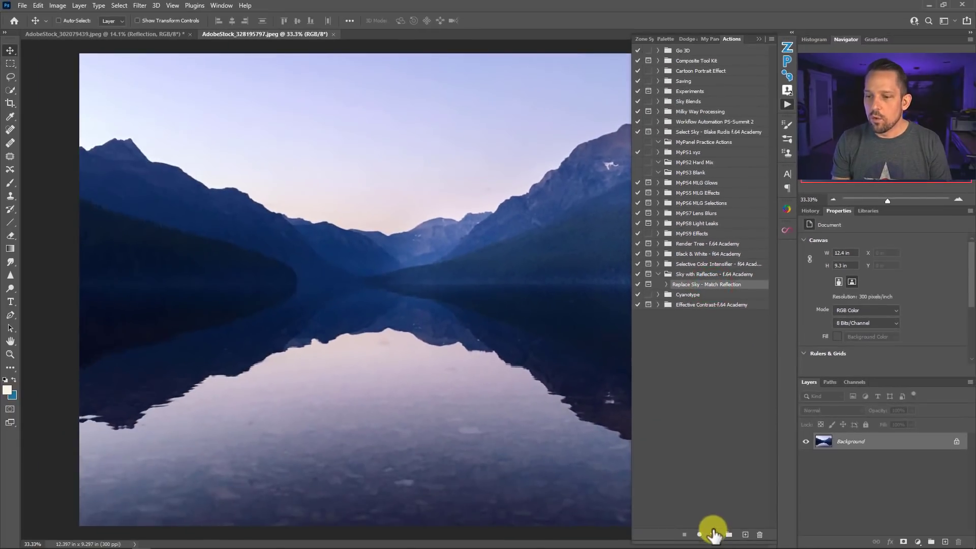
{"action": "left_click", "coordinate": [714, 534]}
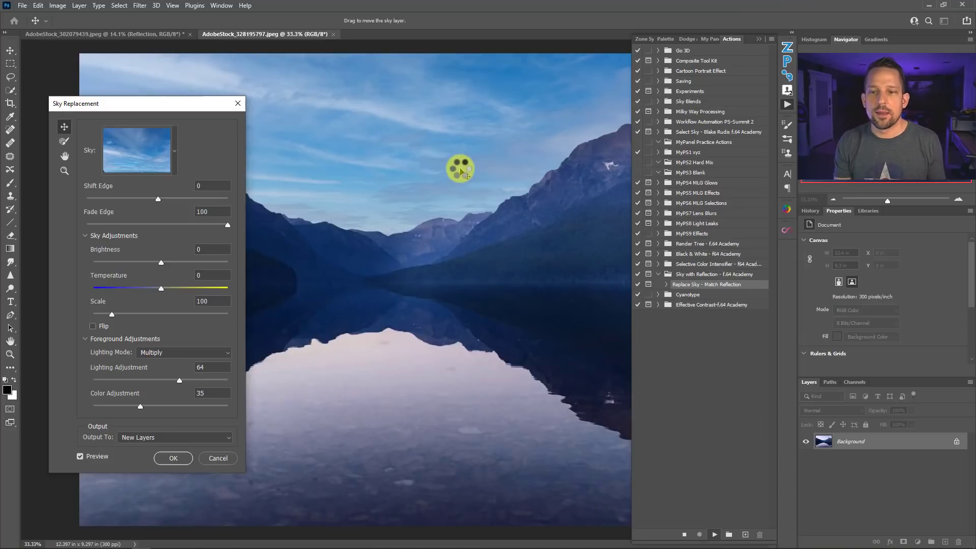
- Choose the last Sunsets preset sky and apply the sky replacement
{"action": "left_click", "coordinate": [173, 144]}
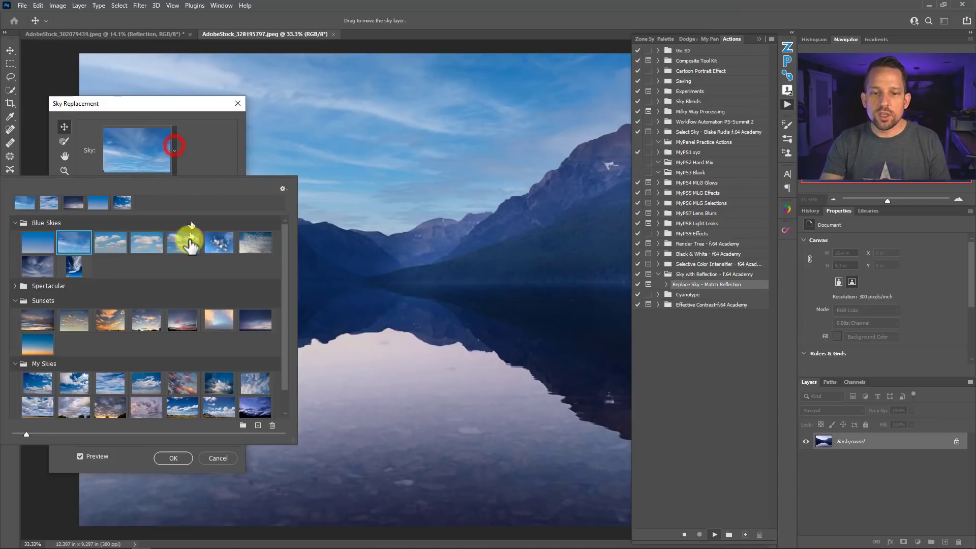
{"action": "left_click", "coordinate": [256, 321]}
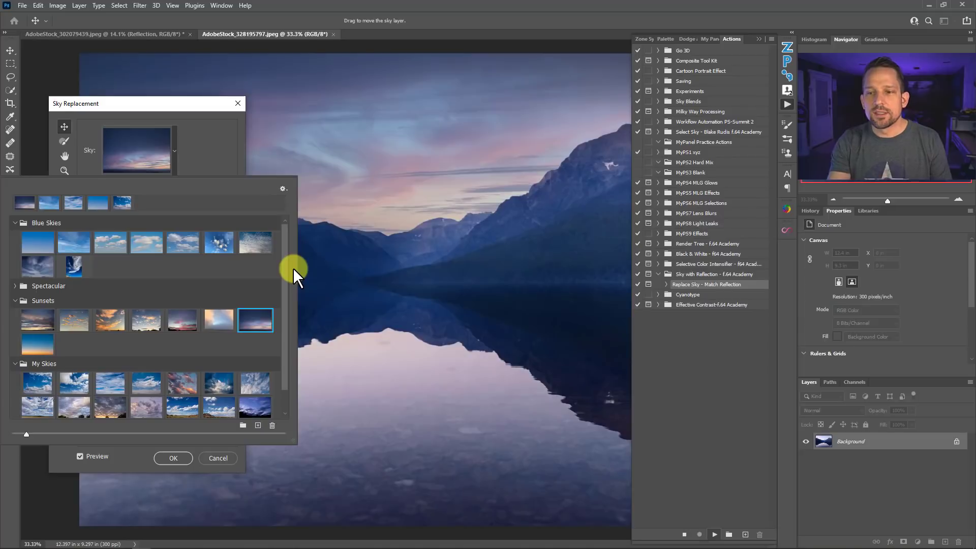
{"action": "left_click", "coordinate": [172, 457]}
{"action": "left_click", "coordinate": [172, 458]}
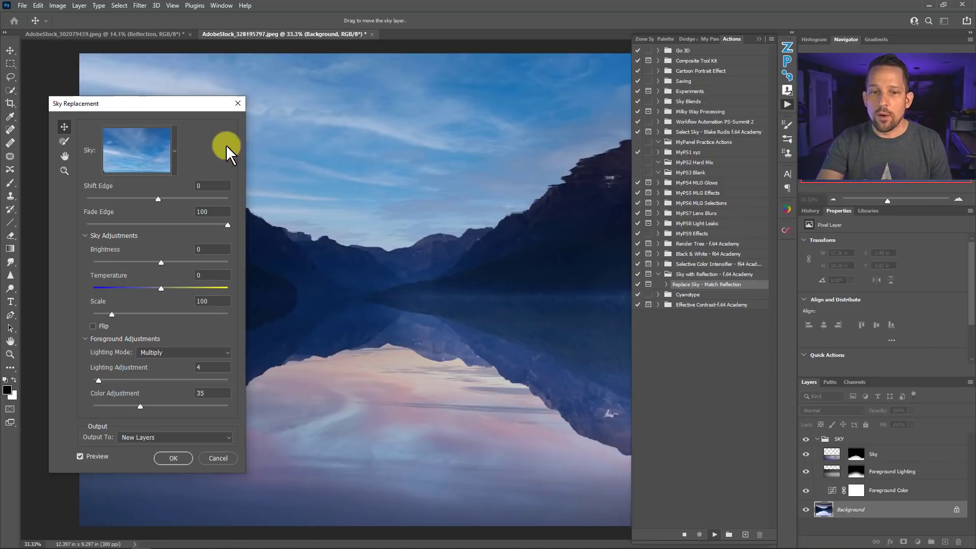
- Apply the same Sunsets sky in the action's reflection sky replacement
{"action": "left_click", "coordinate": [174, 148]}
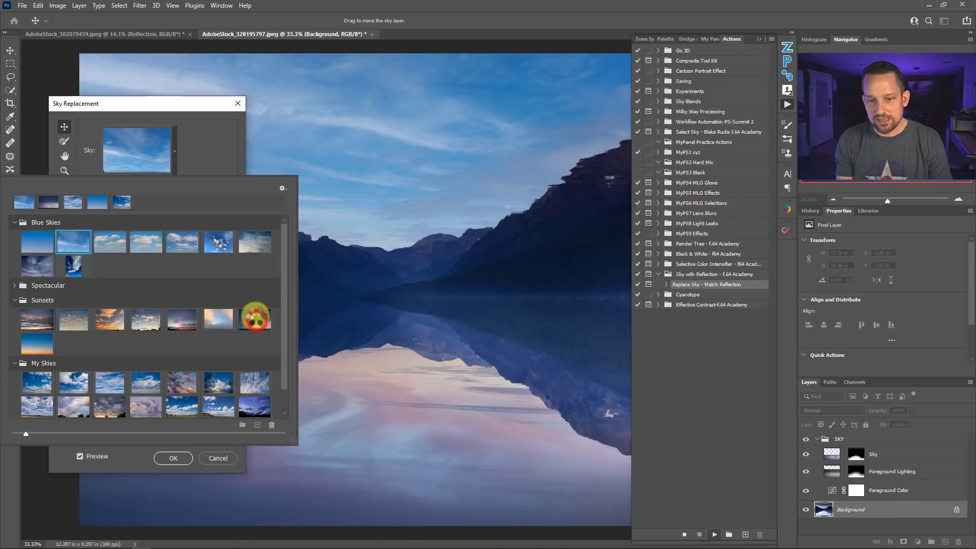
{"action": "left_click", "coordinate": [255, 319]}
{"action": "left_click", "coordinate": [173, 459]}
{"action": "left_click", "coordinate": [173, 459]}
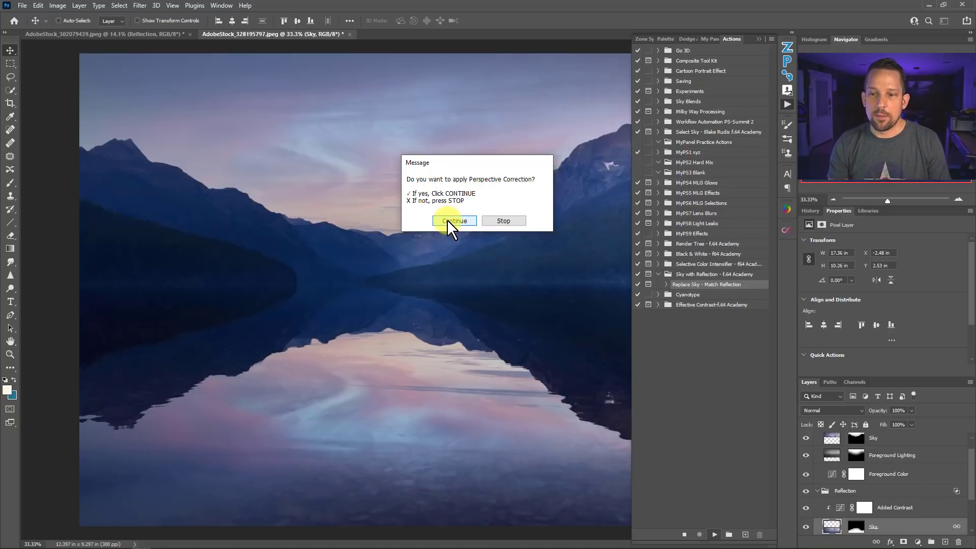
- Continue with perspective correction and add a 246-pixel, 1° Motion Blur to the reflection
{"action": "left_click", "coordinate": [447, 219]}
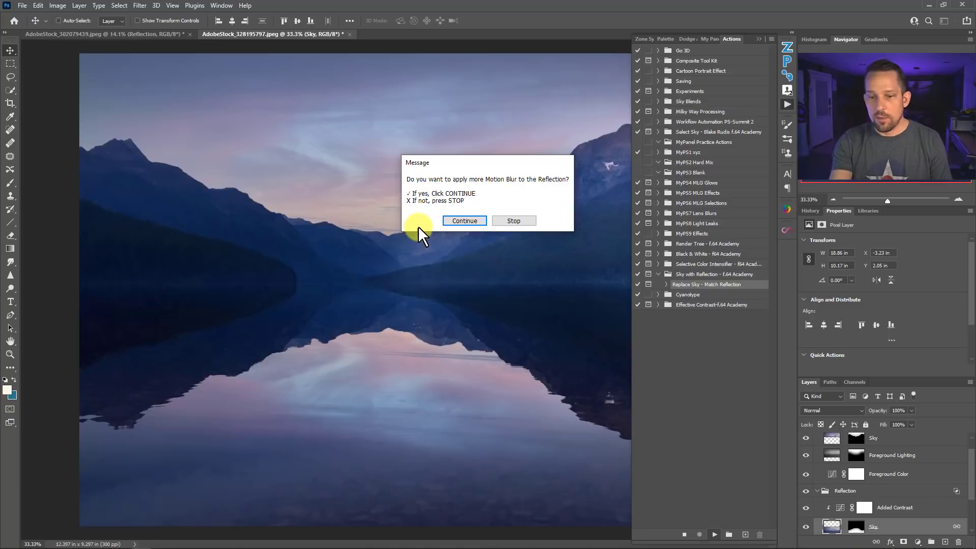
{"action": "left_click", "coordinate": [465, 221]}
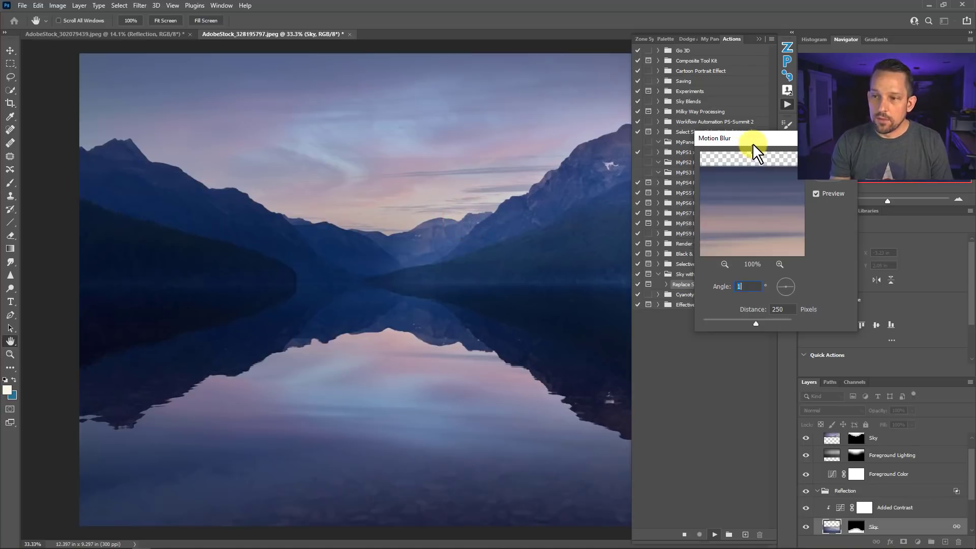
{"action": "left_click_drag", "start_coordinate": [752, 145], "coordinate": [430, 89]}
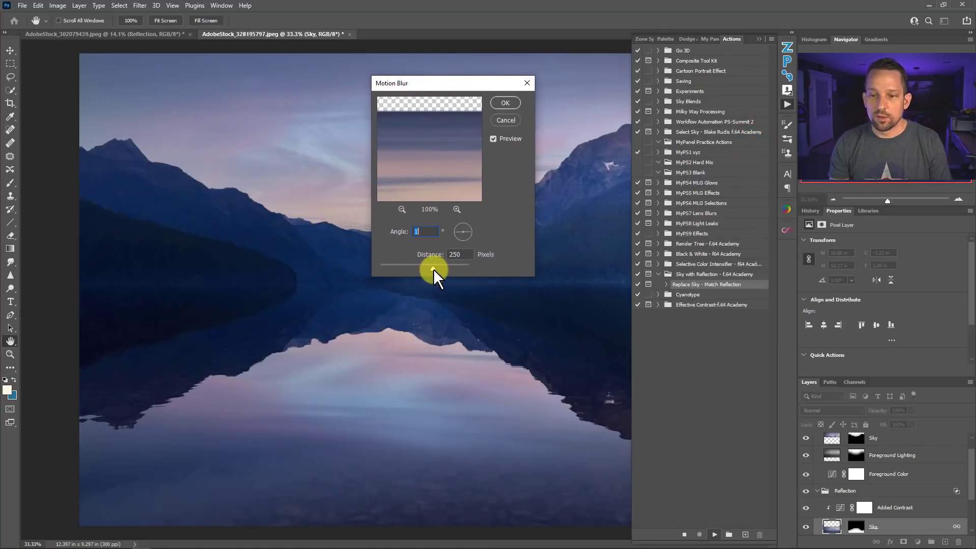
{"action": "mouse_move", "coordinate": [415, 268]}
{"action": "left_mouse_down"}
{"action": "mouse_move", "coordinate": [438, 267]}
{"action": "mouse_move", "coordinate": [428, 267]}
{"action": "left_mouse_up"}
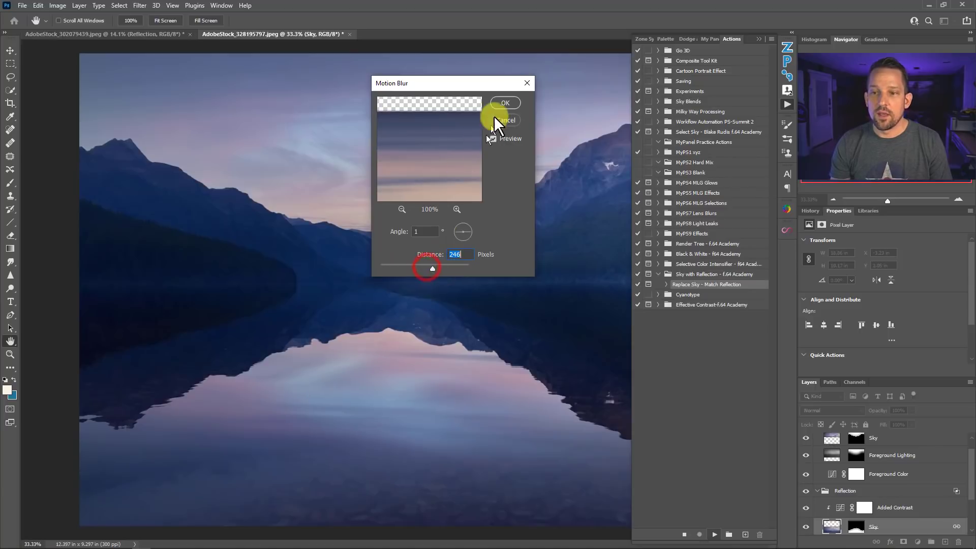
{"action": "left_click", "coordinate": [505, 102]}
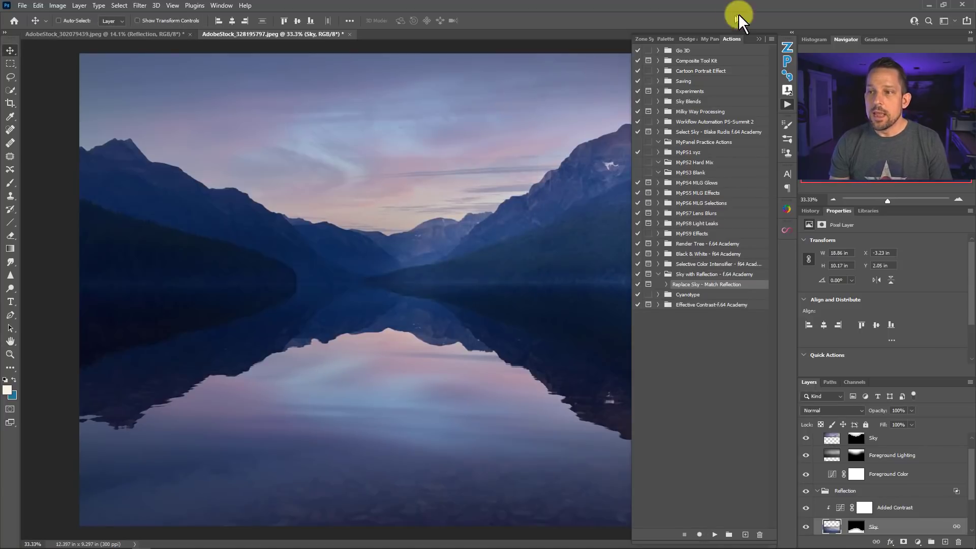
{"action": "left_click", "coordinate": [757, 37]}
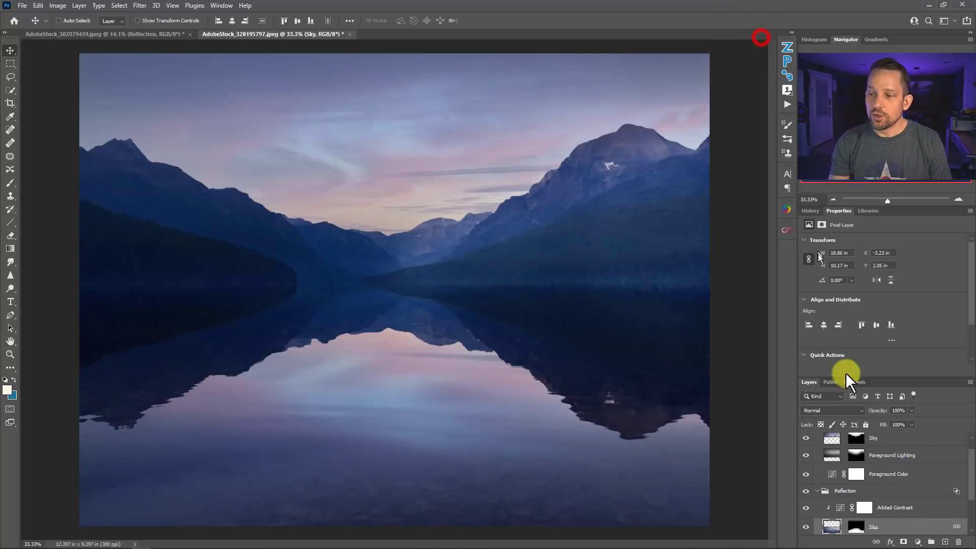
- Raise the SKY group's opacity from 74% to 85%, then collapse the SKY and Reflection groups
{"action": "left_click", "coordinate": [859, 492]}
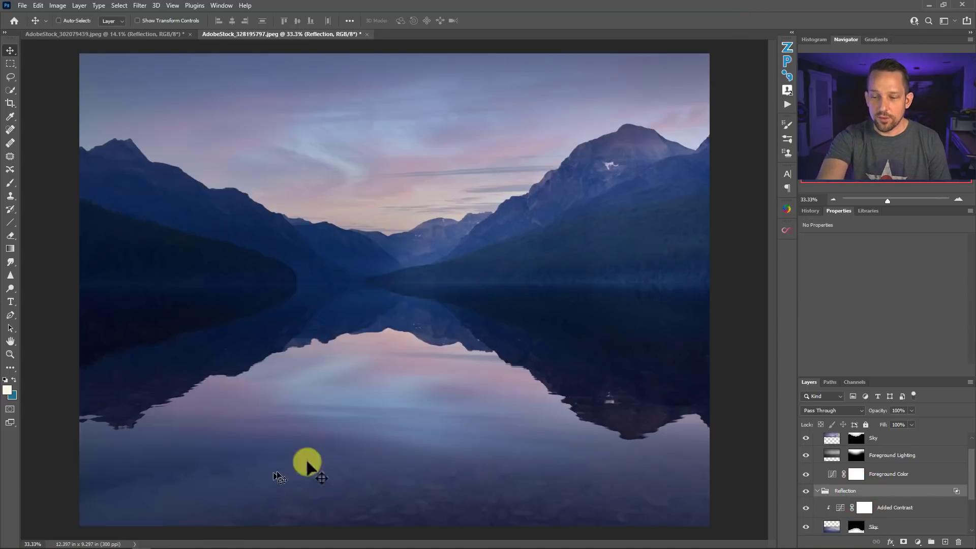
{"action": "scroll", "coordinate": [929, 489], "scroll_direction": "up", "scroll_amount": 1}
{"action": "left_click", "coordinate": [874, 438]}
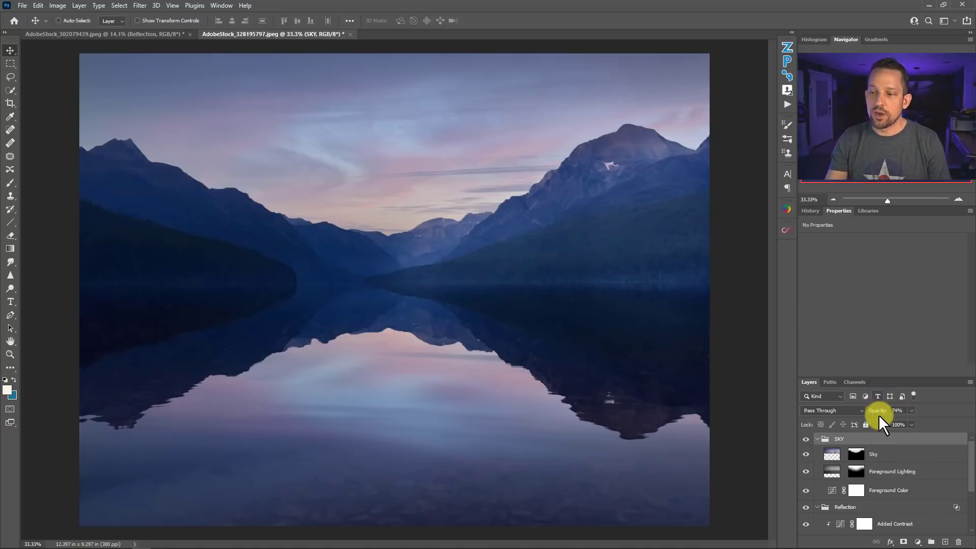
{"action": "left_click", "coordinate": [900, 411]}
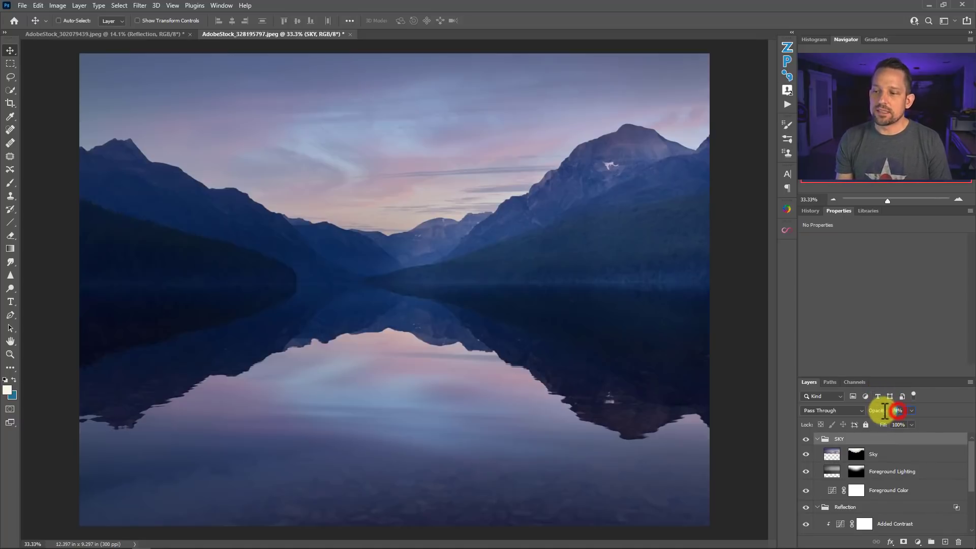
{"action": "type", "text": "85"}
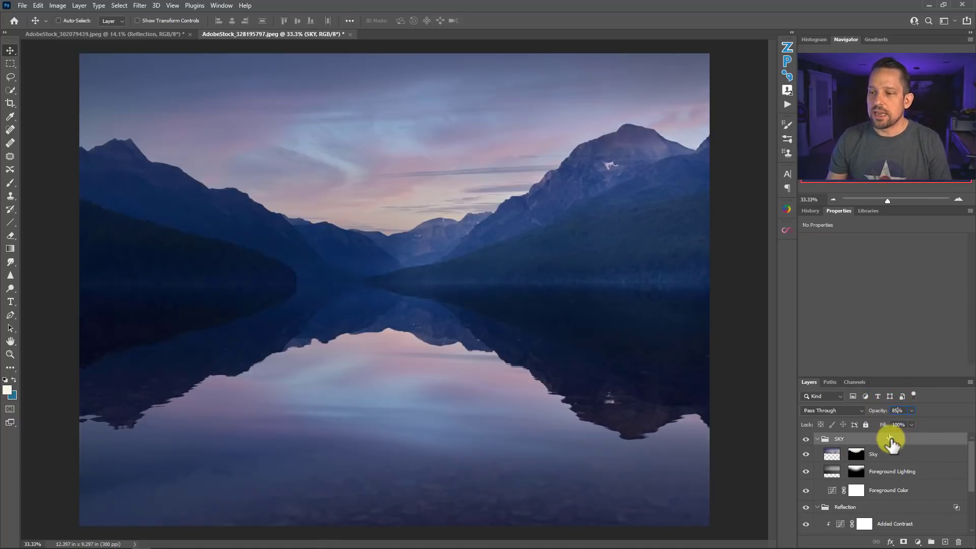
{"action": "key", "text": "Return"}
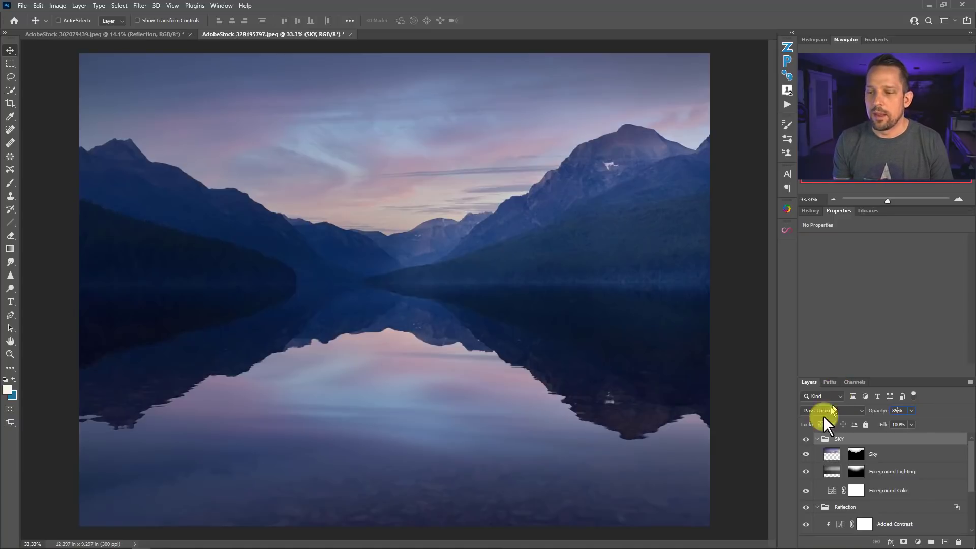
{"action": "left_click", "coordinate": [818, 438]}
{"action": "left_click", "coordinate": [817, 451]}
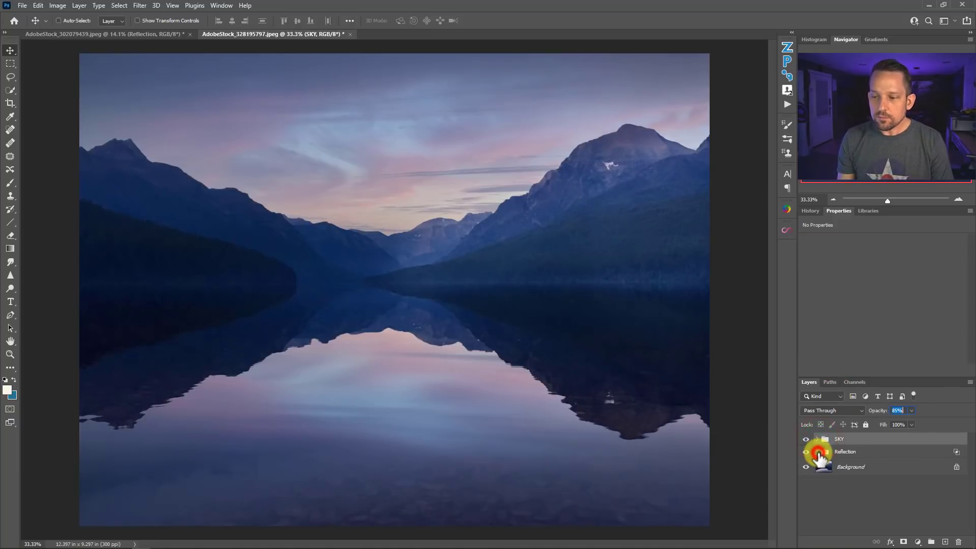